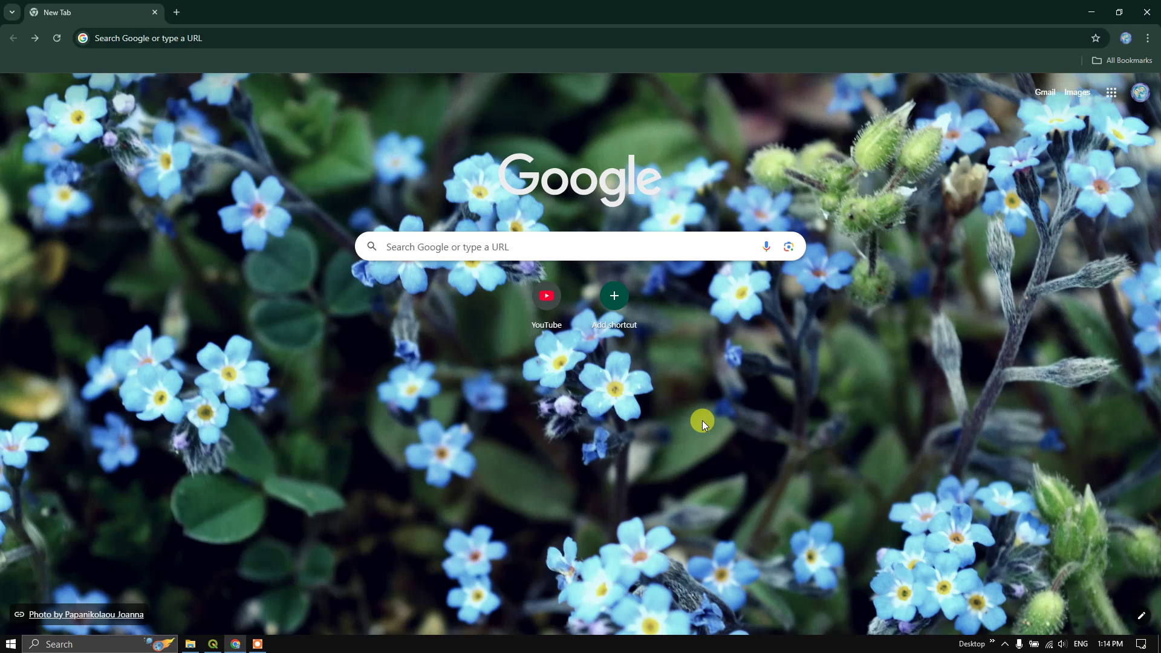
# Search Google for 'gridded rainfall data imd' using the recent search suggestion
pyautogui.click(413, 248)
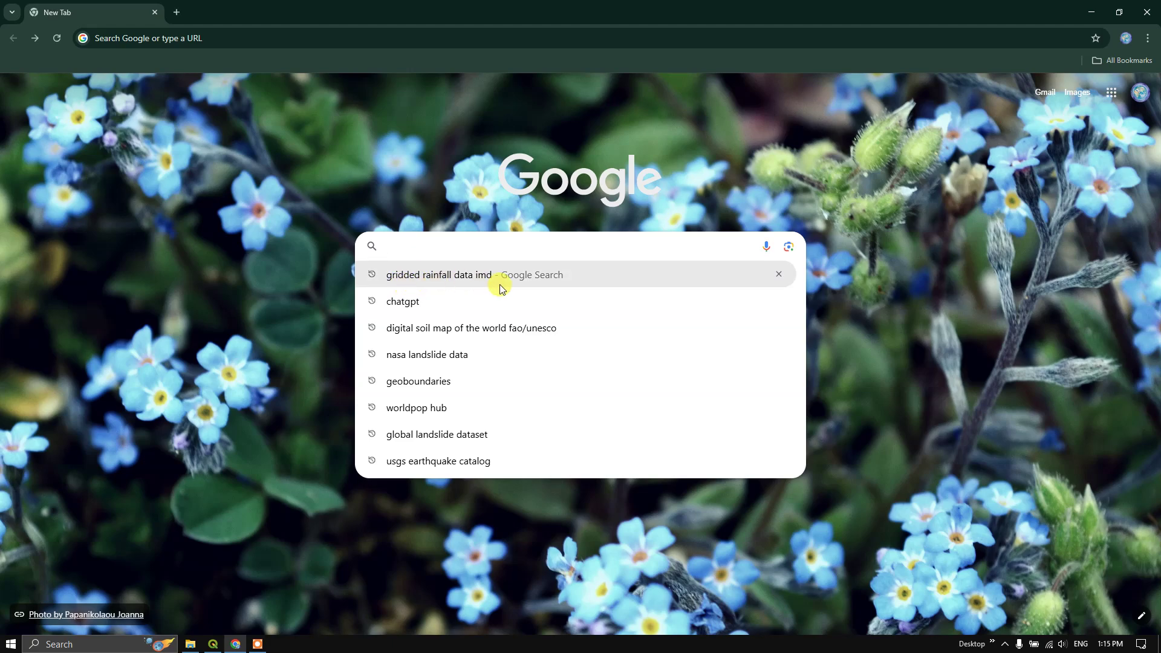
pyautogui.click(519, 284)
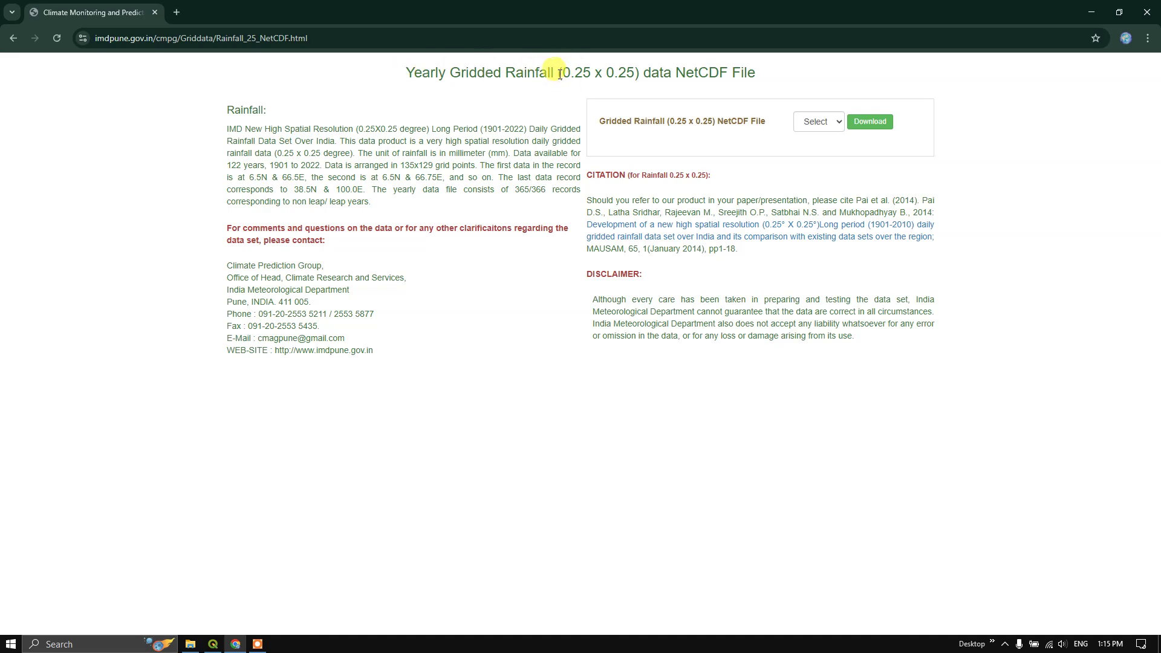
# Highlight the 0.25 x 0.25 resolution in the IMD page title, then clear the highlight
pyautogui.moveTo(559, 73); pyautogui.dragTo(638, 68)
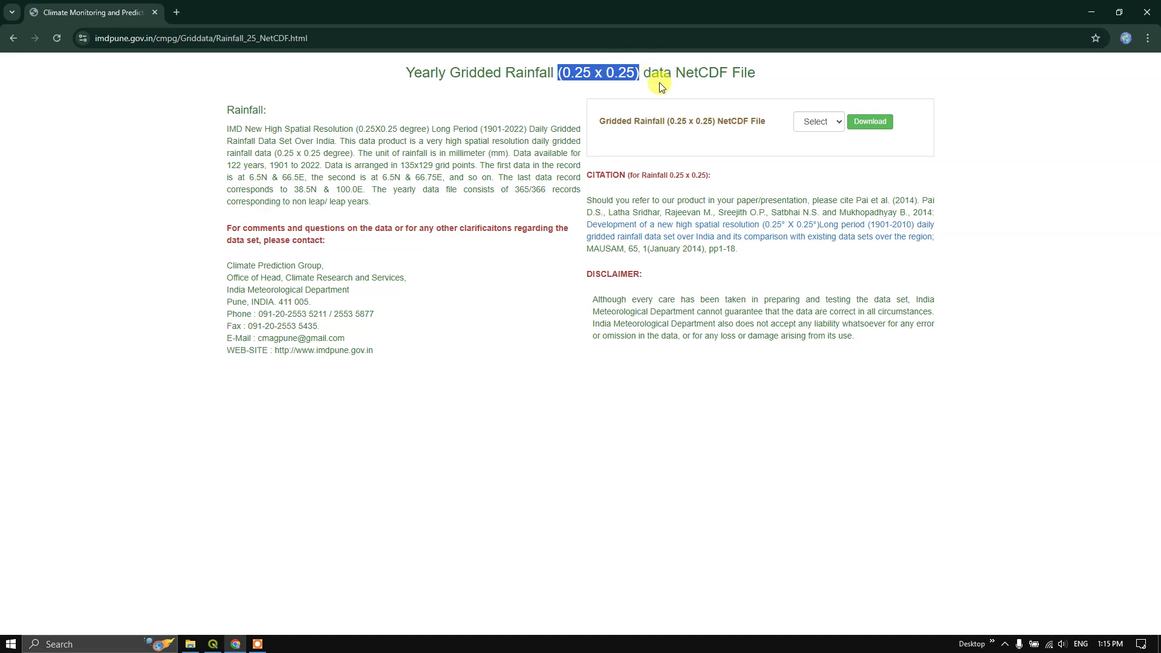
pyautogui.click(792, 74)
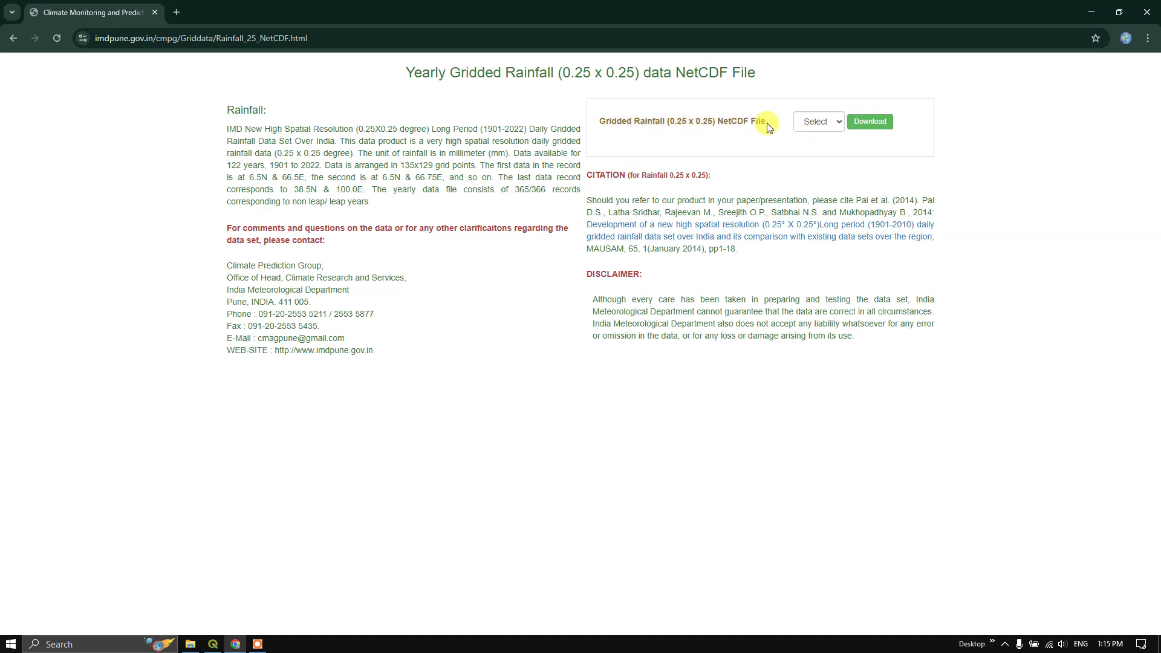
# Select the year 2024 and download its gridded rainfall NetCDF file
pyautogui.click(824, 122)
pyautogui.scroll(-20, 829, 249)
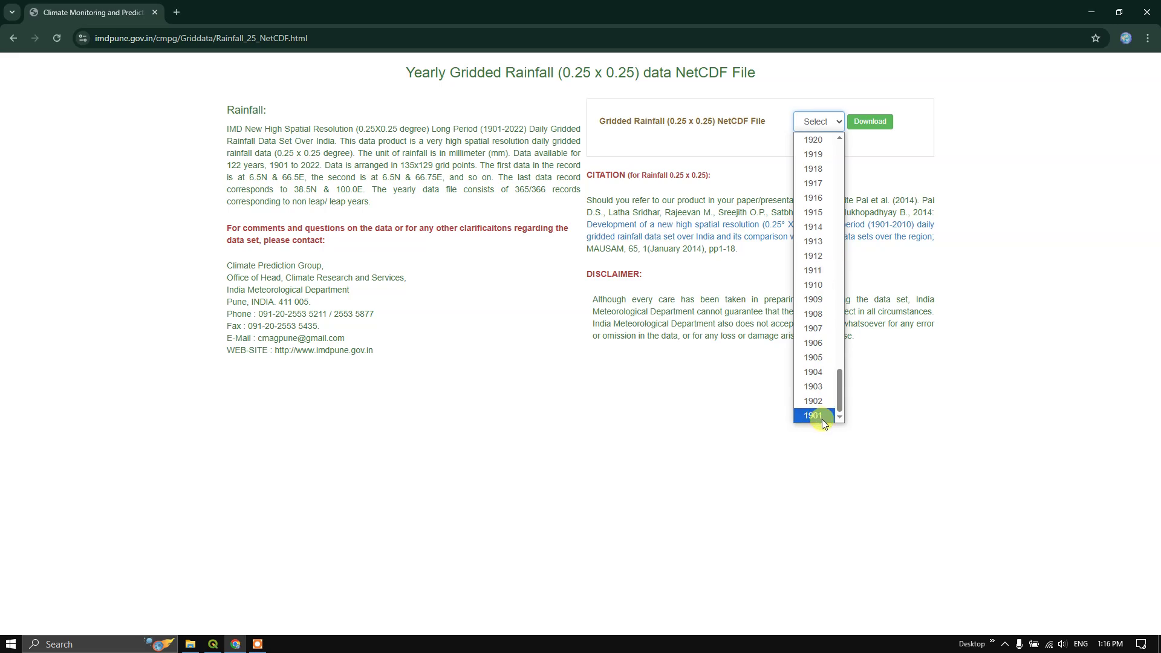
pyautogui.scroll(20, 831, 353)
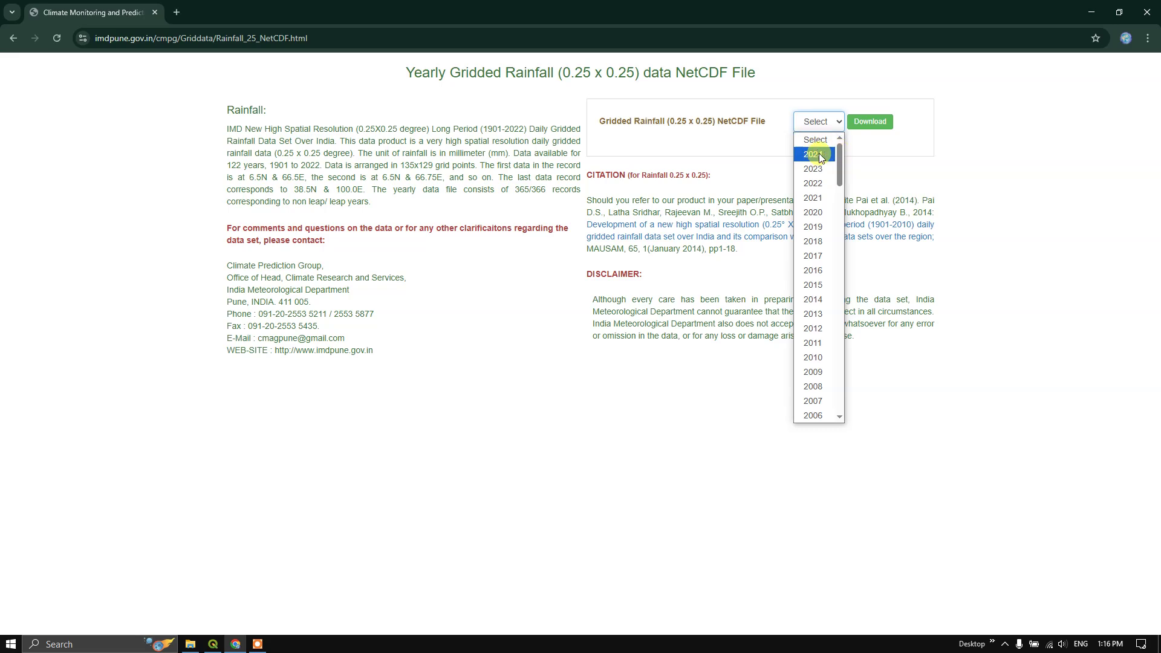
pyautogui.click(814, 155)
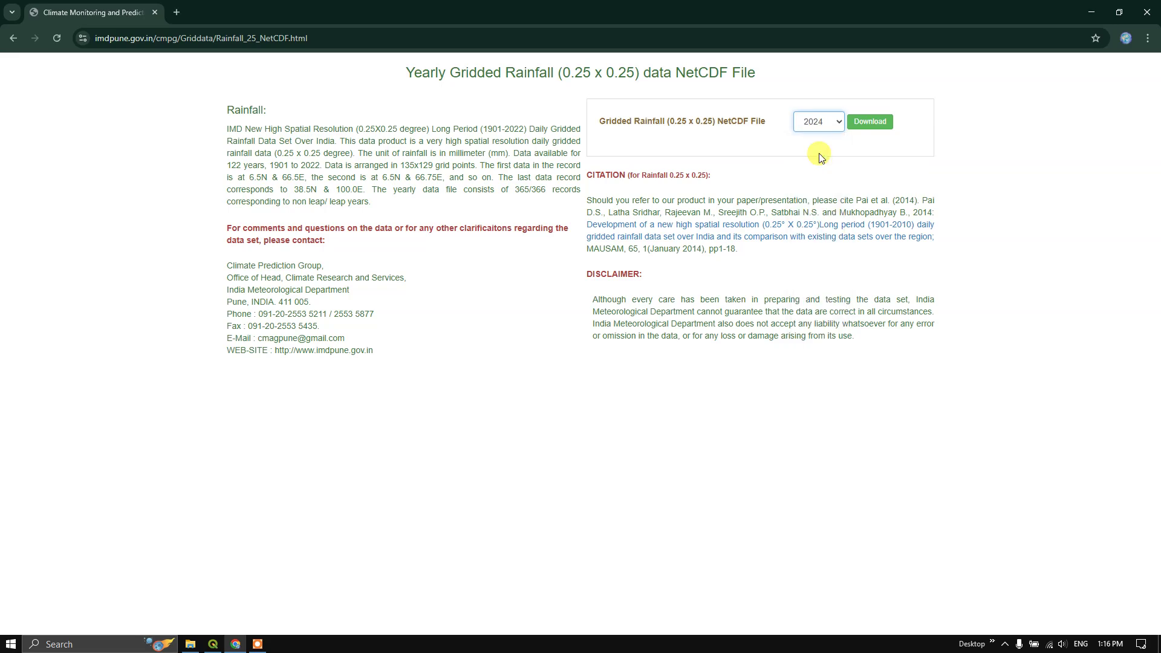
pyautogui.click(869, 124)
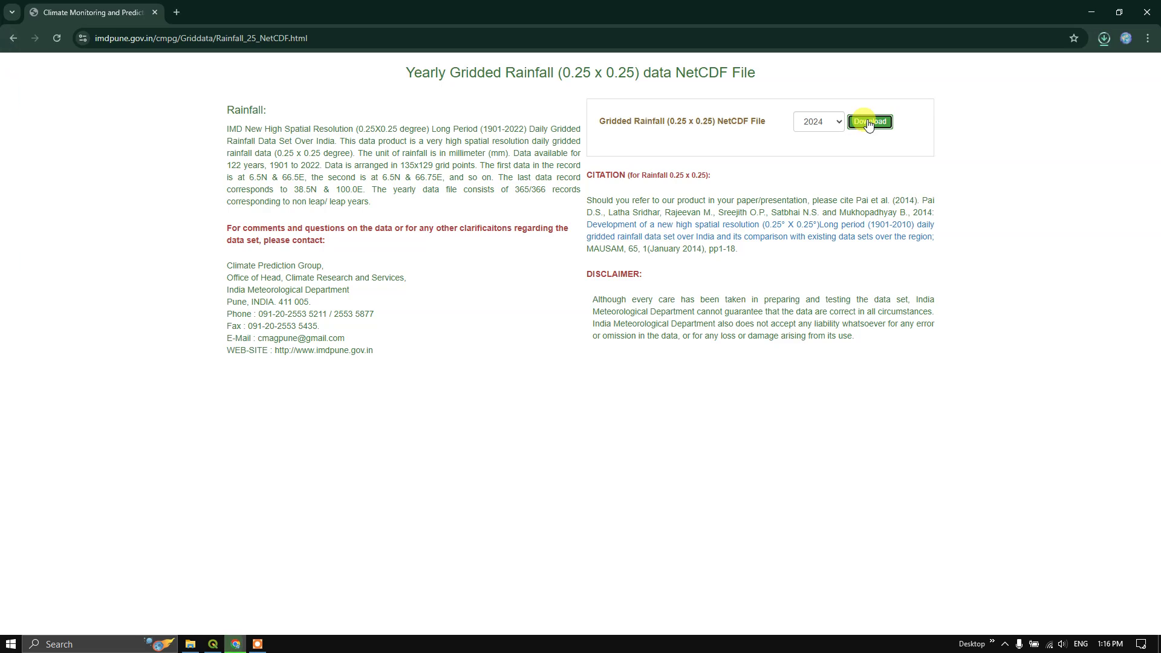
# Reveal RF25_ind2024_rfp25.nc in Chrome's downloads and return to QGIS
pyautogui.click(1105, 37)
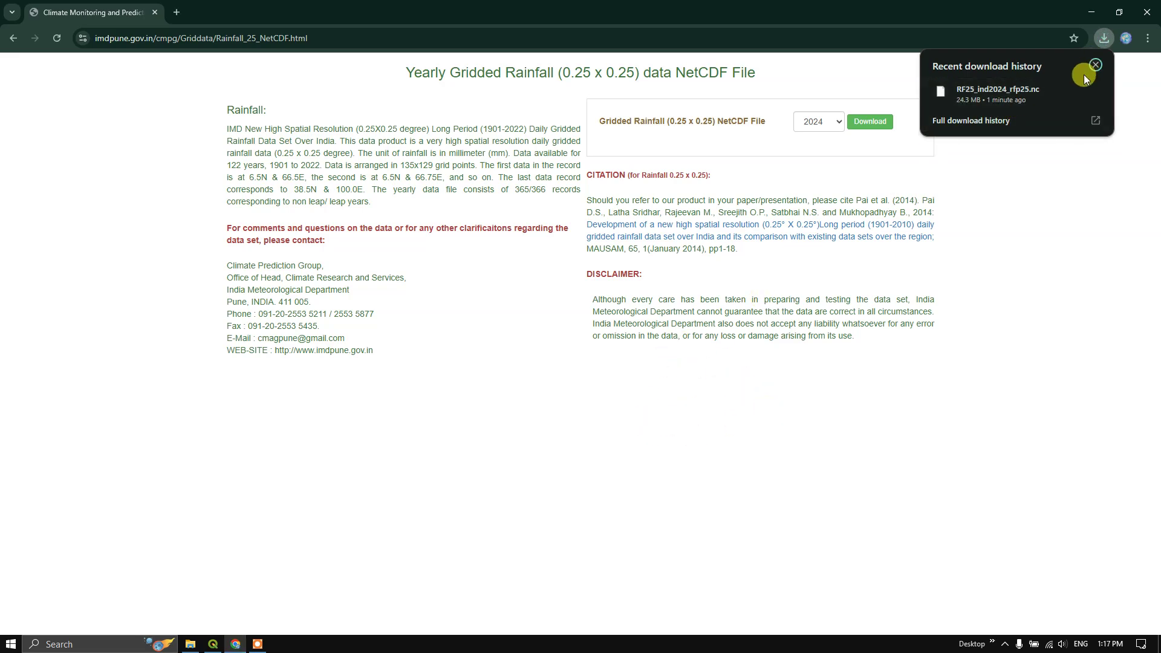
pyautogui.click(1075, 94)
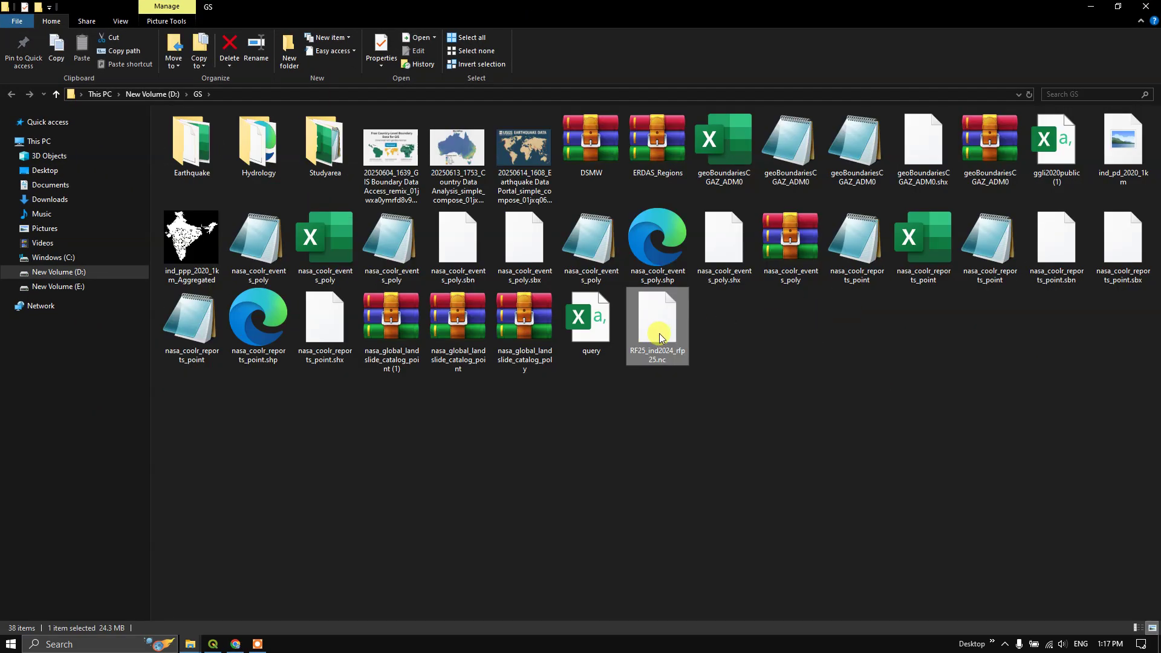
pyautogui.click(213, 644)
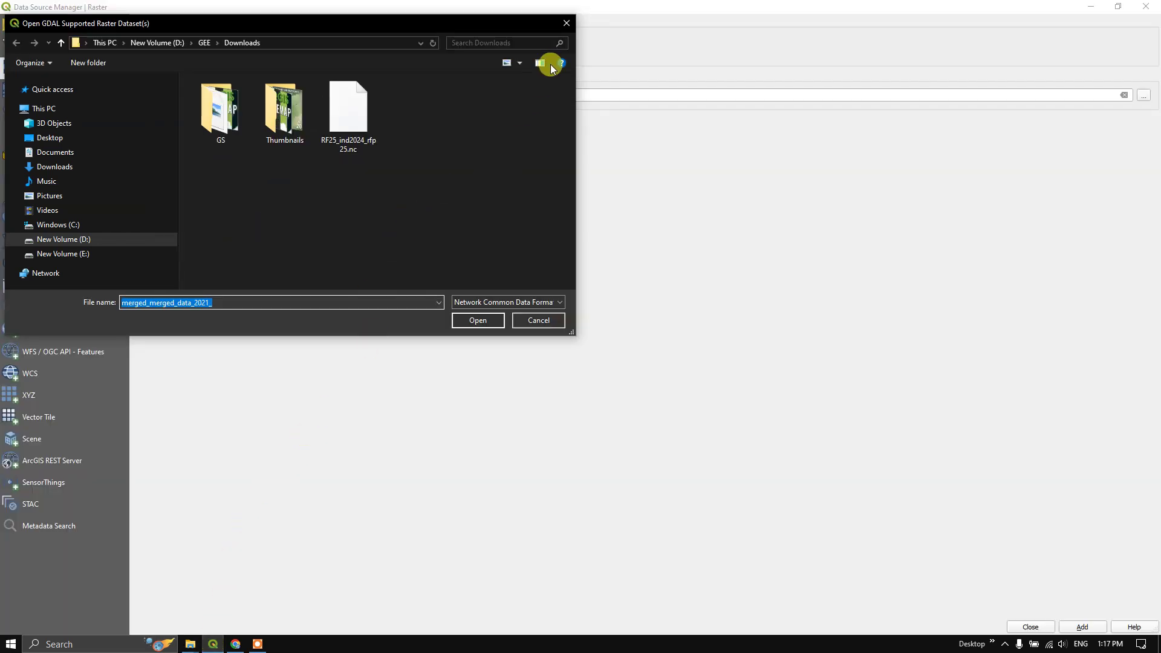
# Close leftover dialogs and choose RF25_ind2024_rfp25.nc as a new raster layer source
pyautogui.click(567, 23)
pyautogui.click(1146, 7)
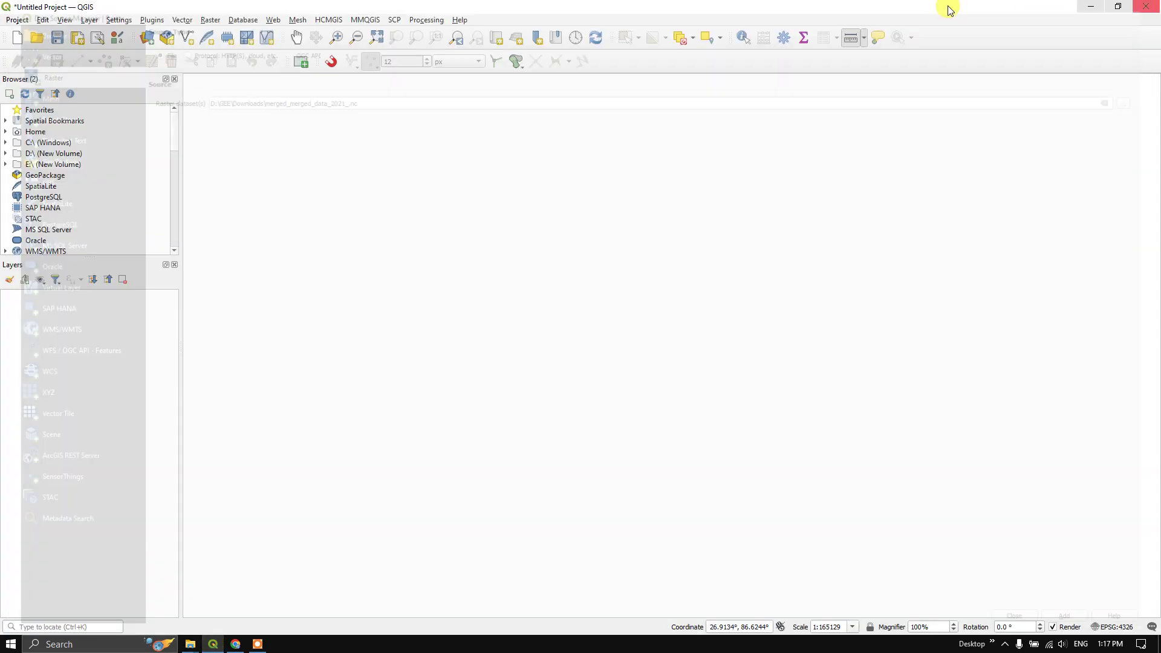
pyautogui.click(89, 20)
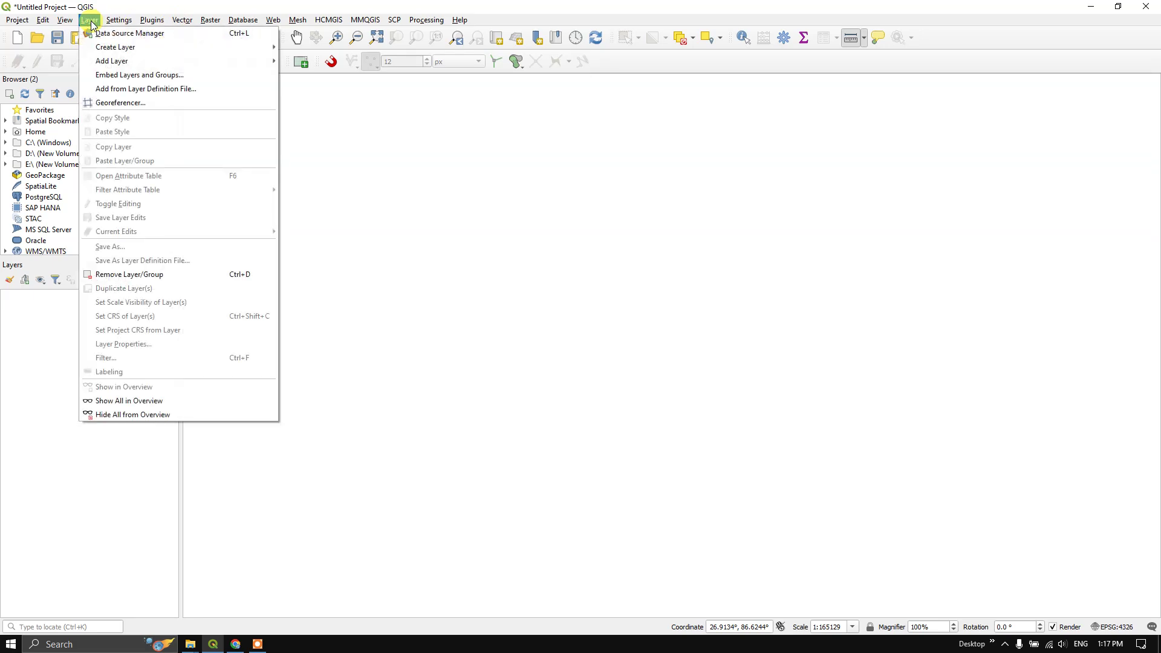
pyautogui.moveTo(270, 61)
pyautogui.click(325, 75)
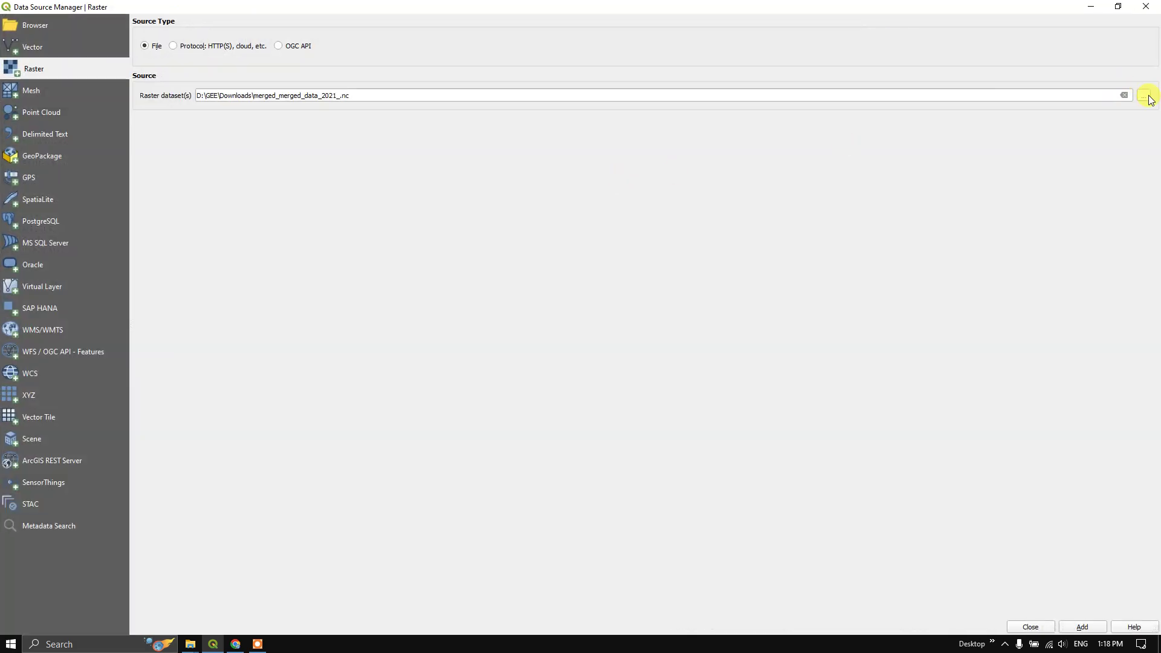
pyautogui.click(1145, 96)
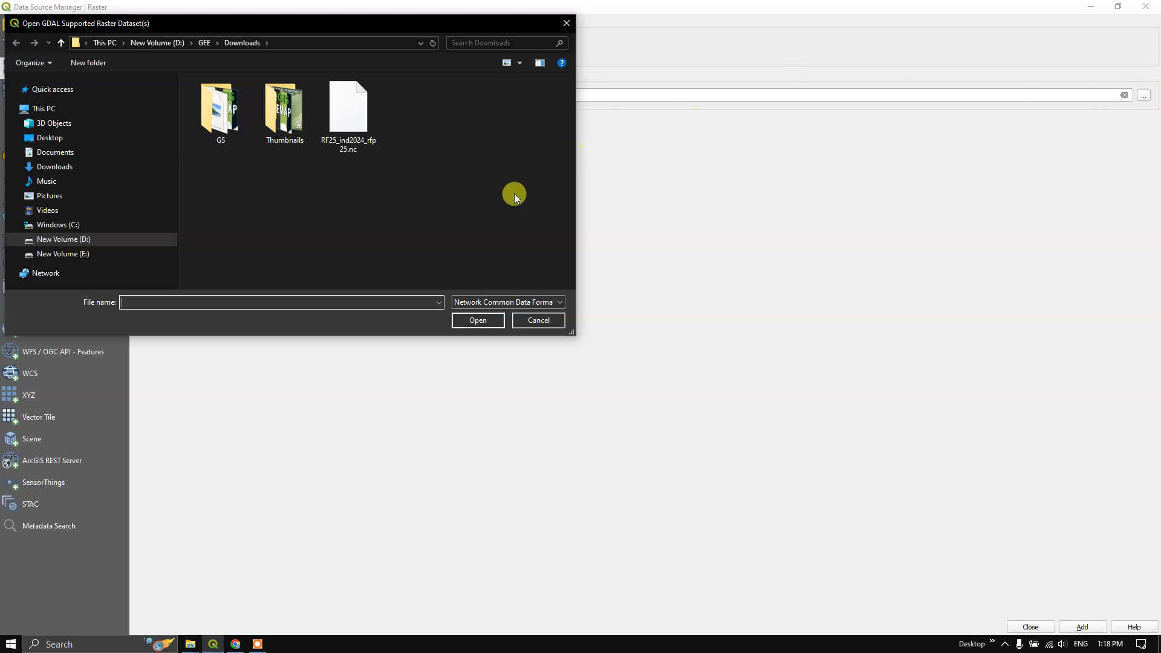
pyautogui.click(351, 138)
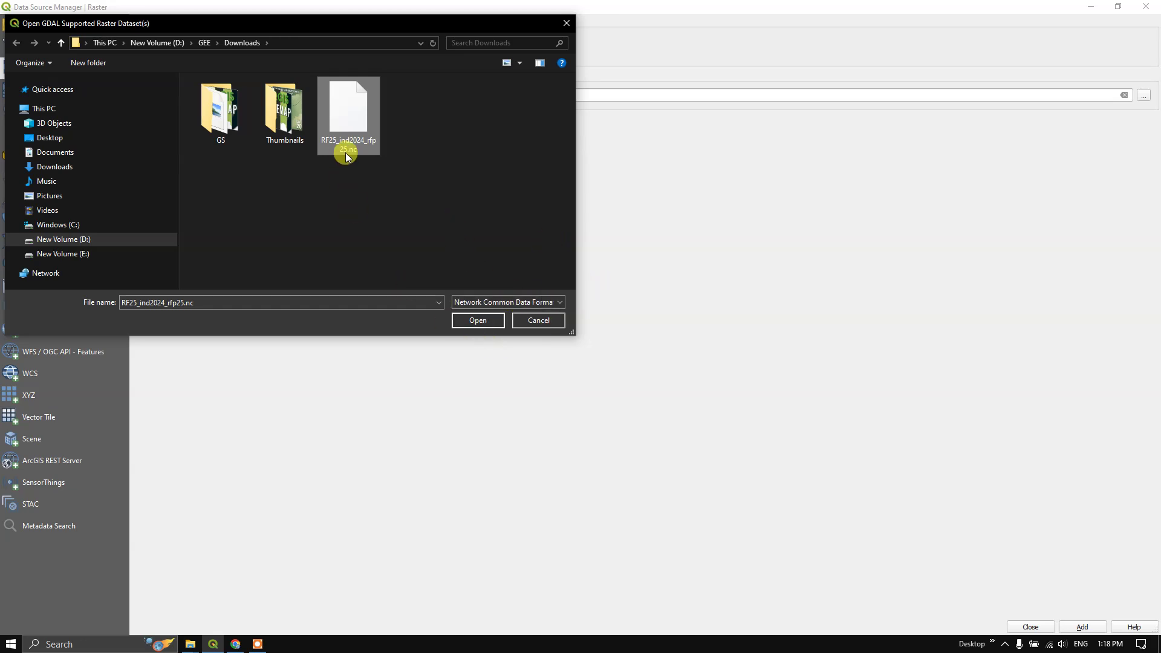
pyautogui.click(473, 317)
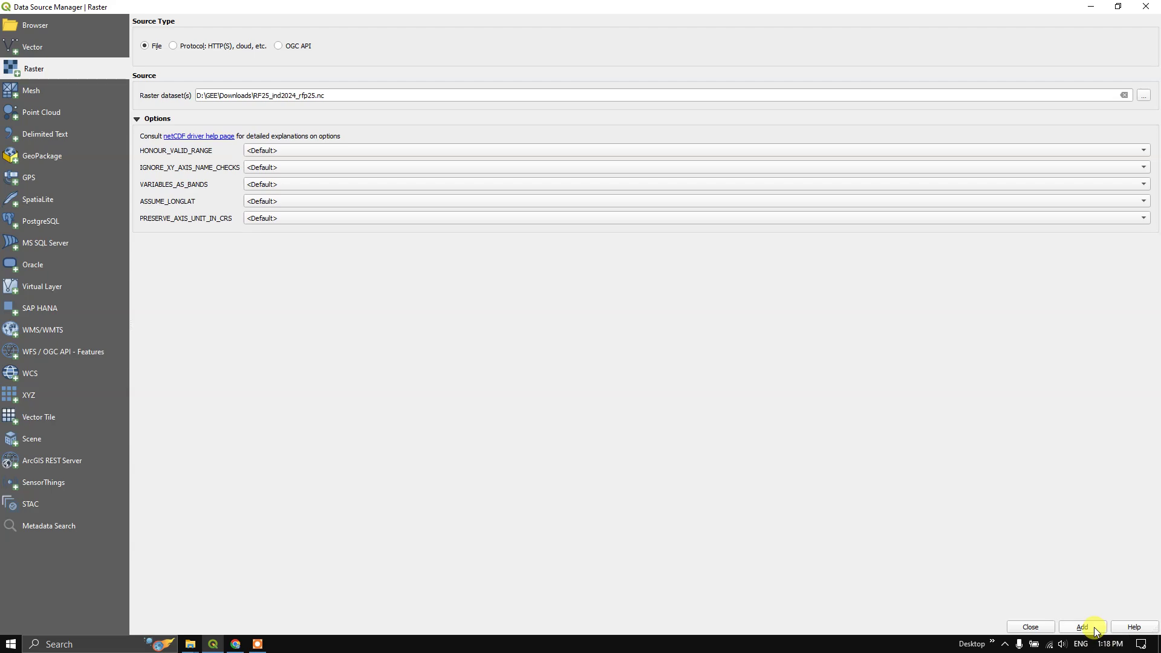
# Add the rainfall raster, zoom in on India, and widen the Layers panel
pyautogui.click(1146, 6)
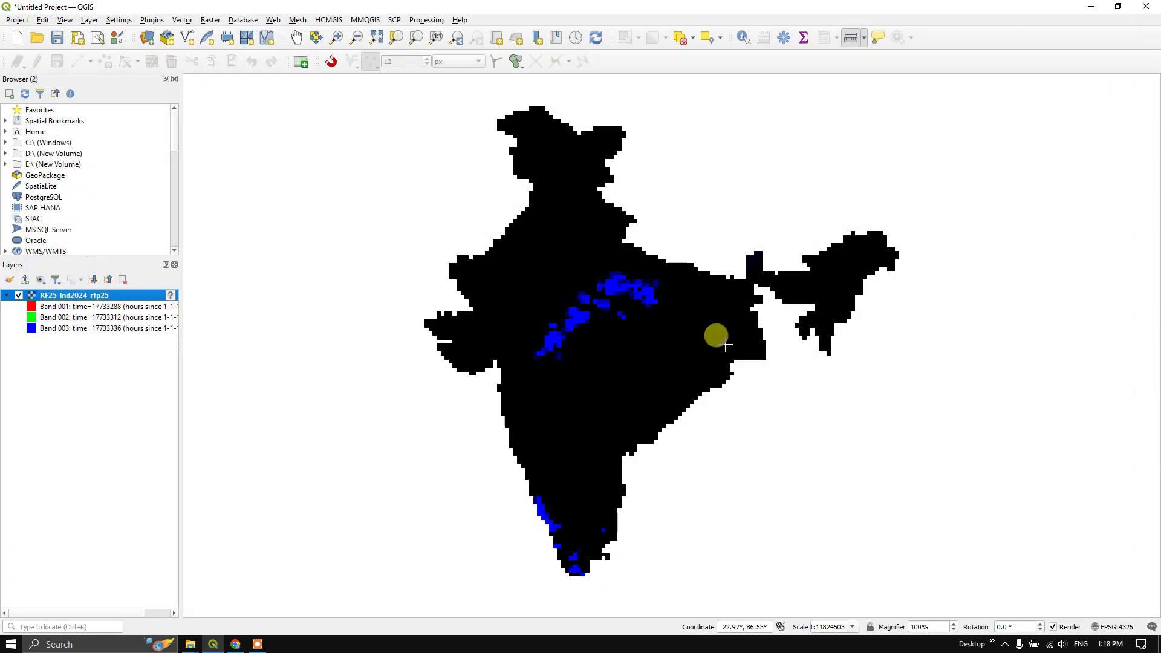
pyautogui.scroll(1, 717, 334)
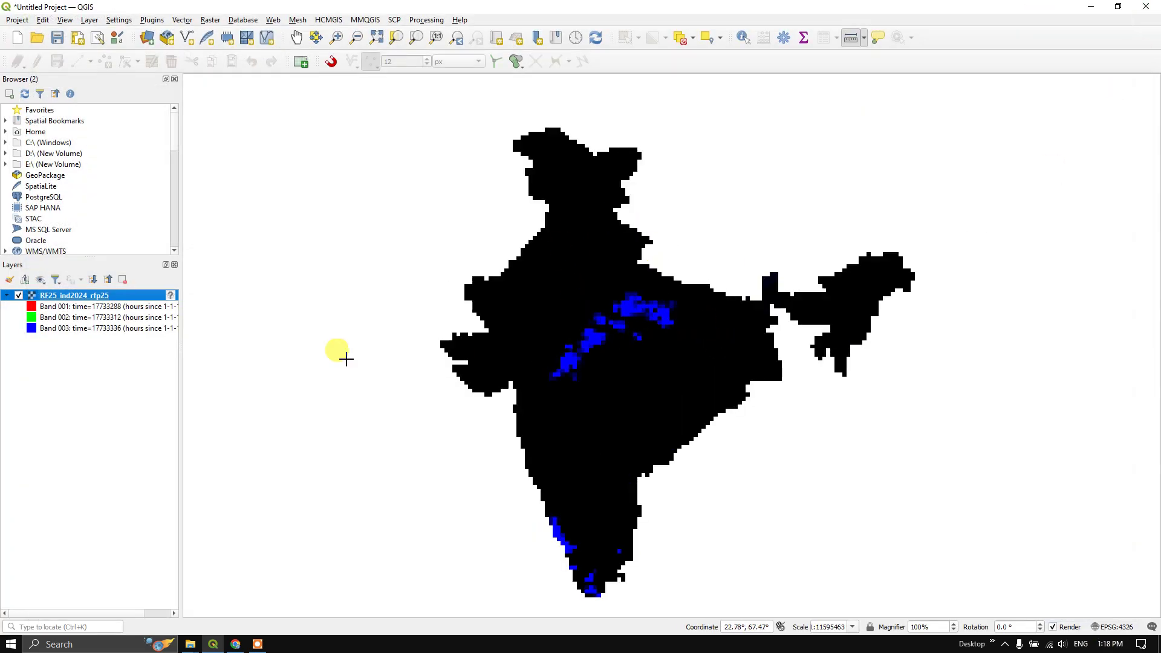
pyautogui.moveTo(180, 279); pyautogui.dragTo(287, 285)
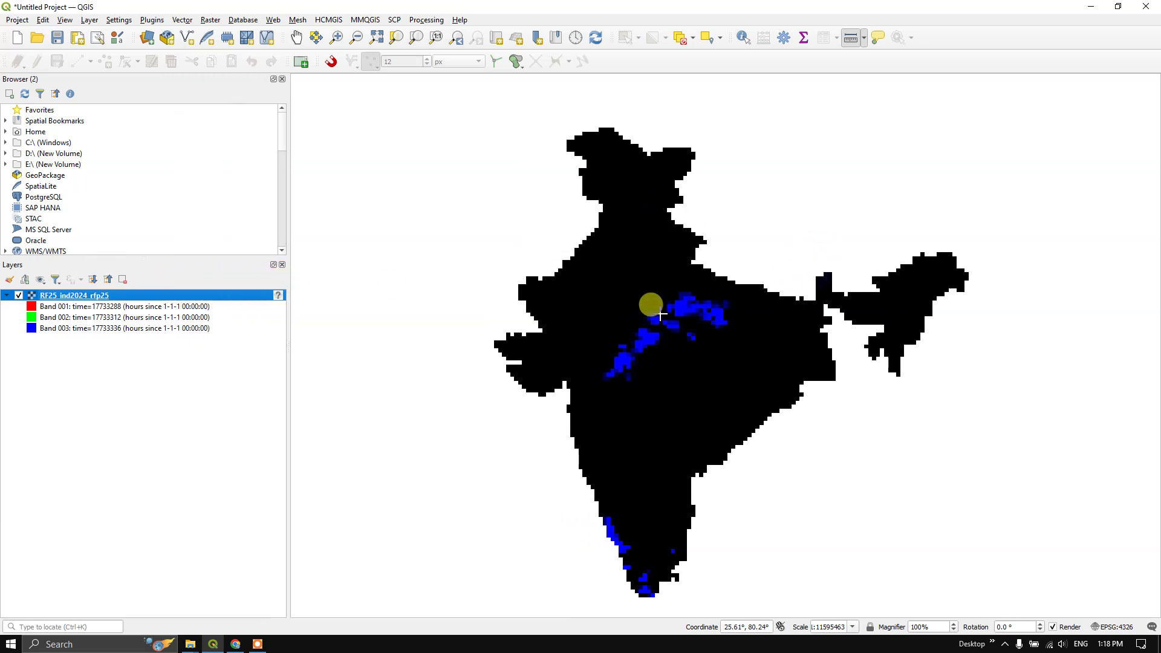
# Set the layer's symbology to Singleband pseudocolor on Band 005, then apply and close
pyautogui.rightClick(101, 296)
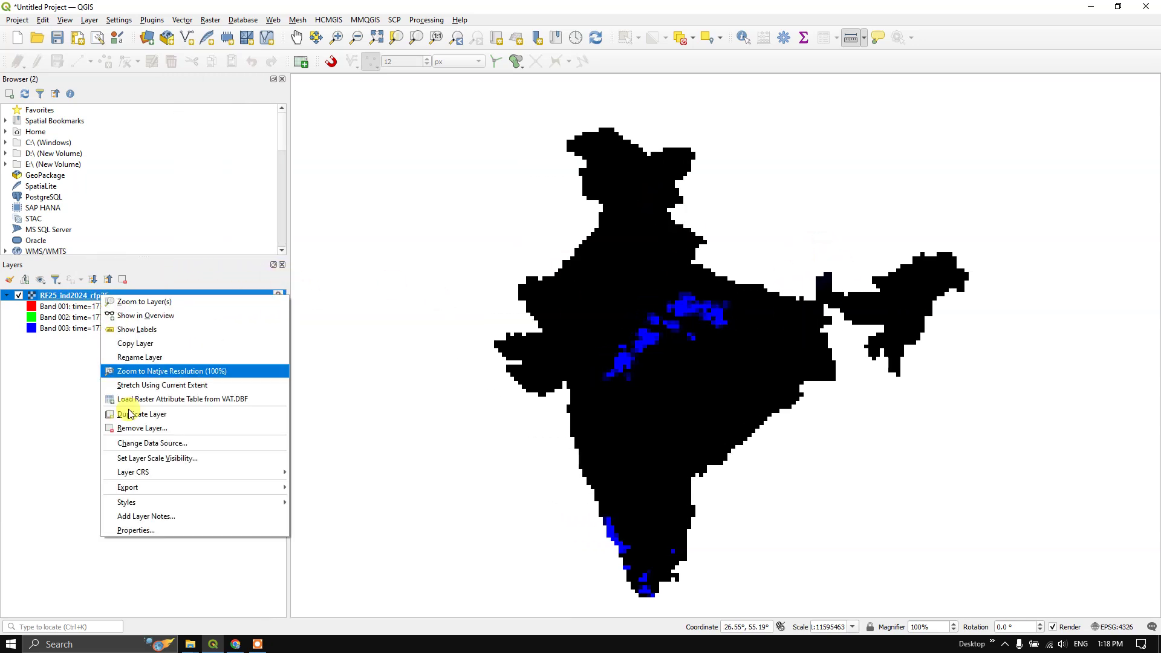
pyautogui.click(143, 530)
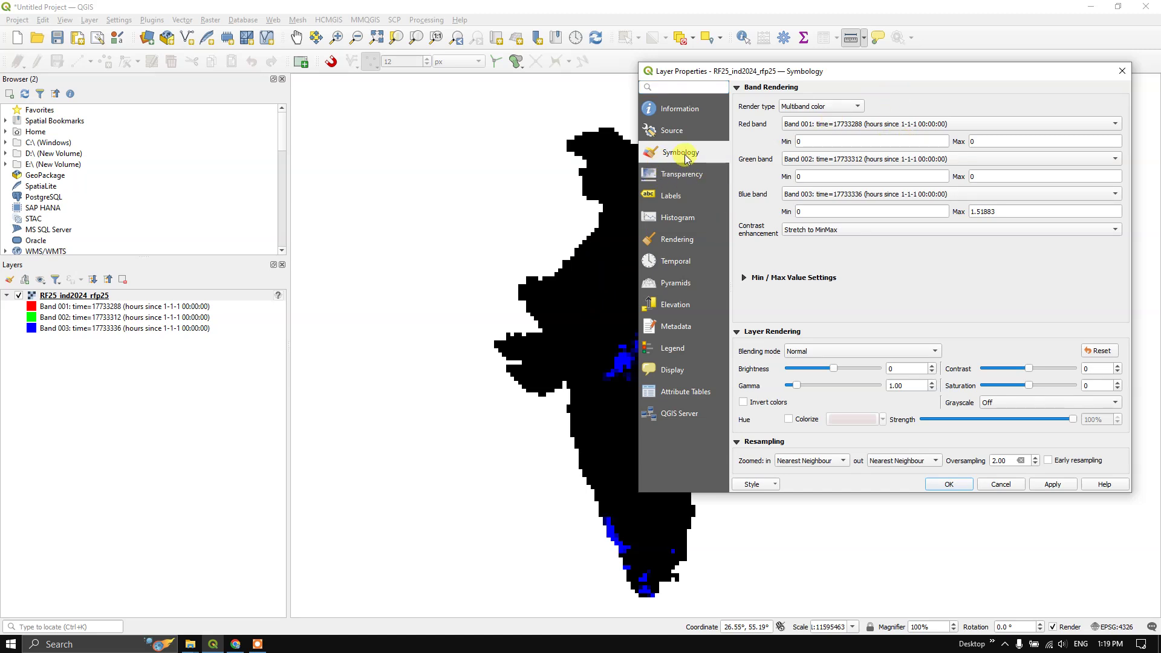
pyautogui.click(820, 108)
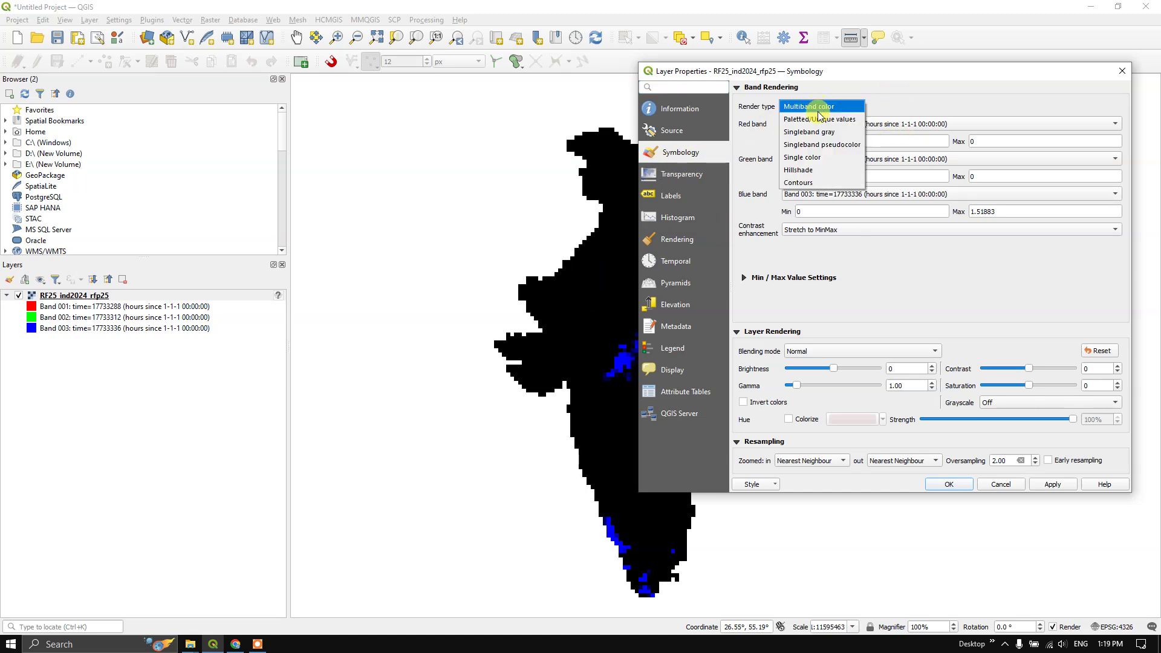
pyautogui.click(835, 147)
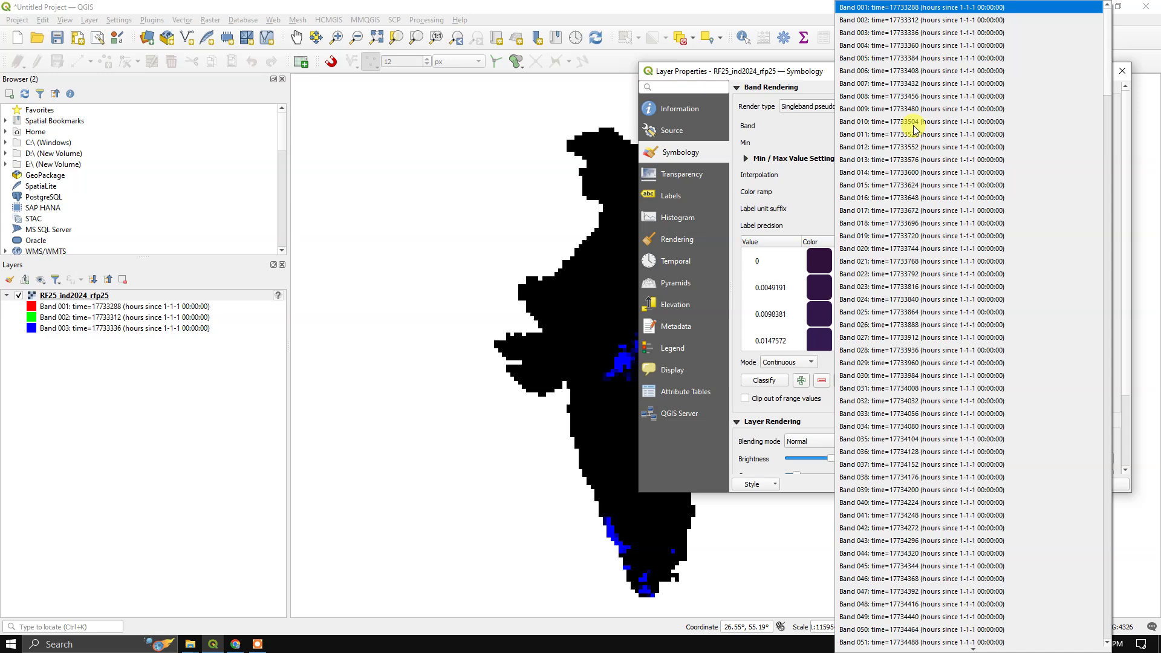
pyautogui.click(910, 125)
pyautogui.scroll(-15, 946, 332)
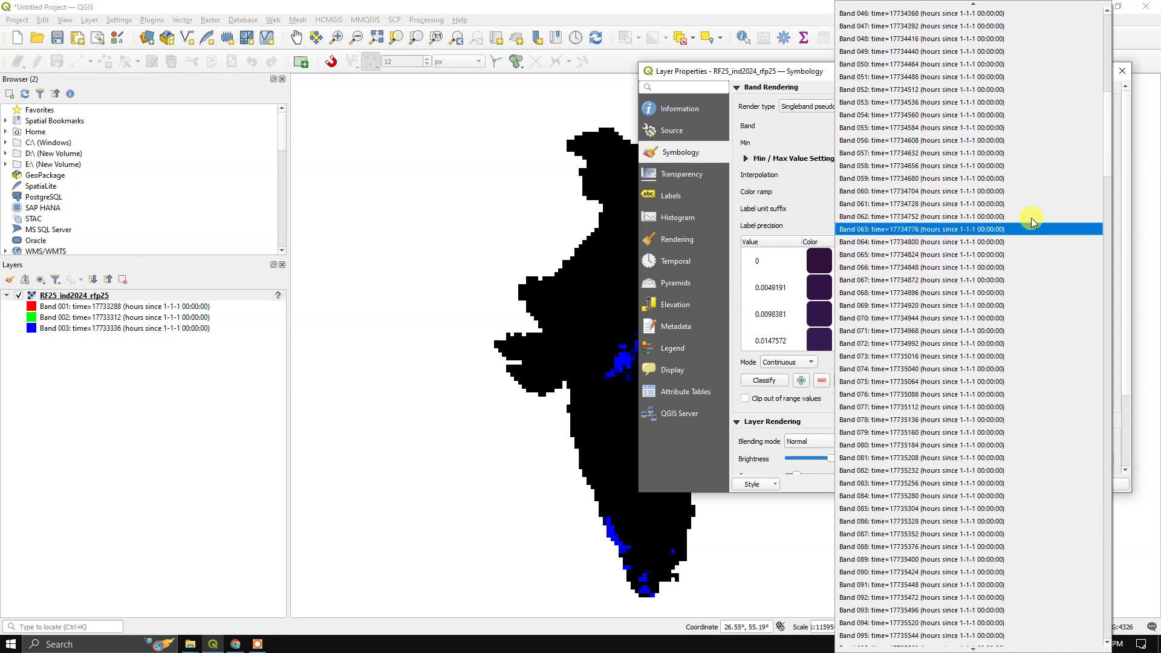
pyautogui.moveTo(1107, 181); pyautogui.dragTo(1124, 20)
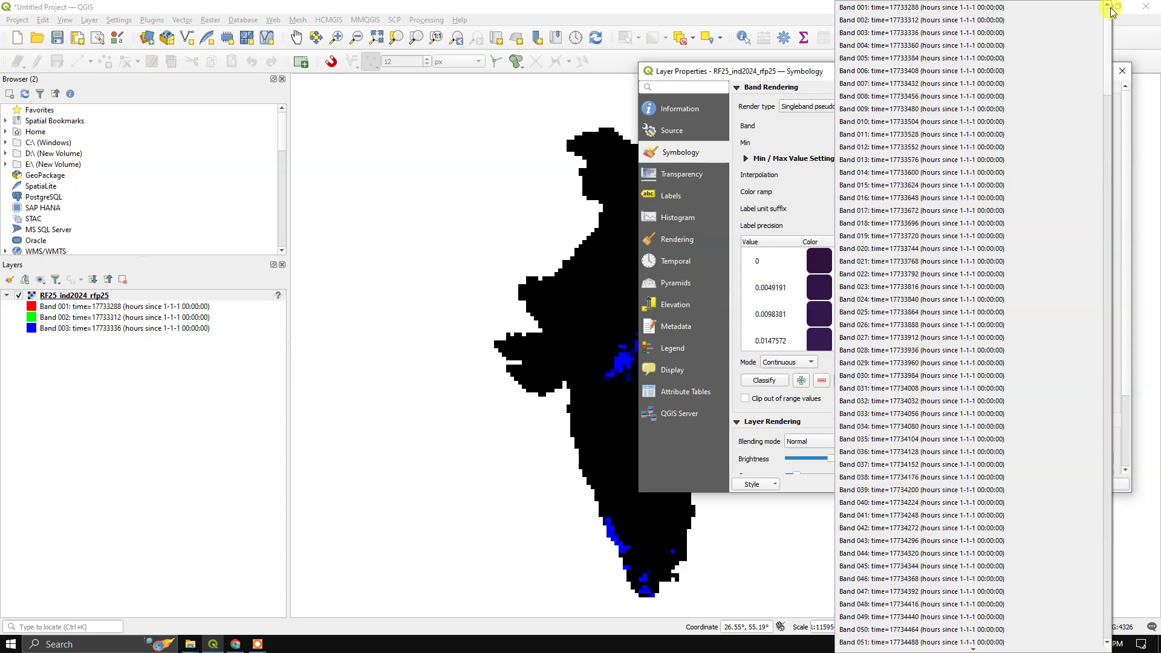
pyautogui.click(884, 61)
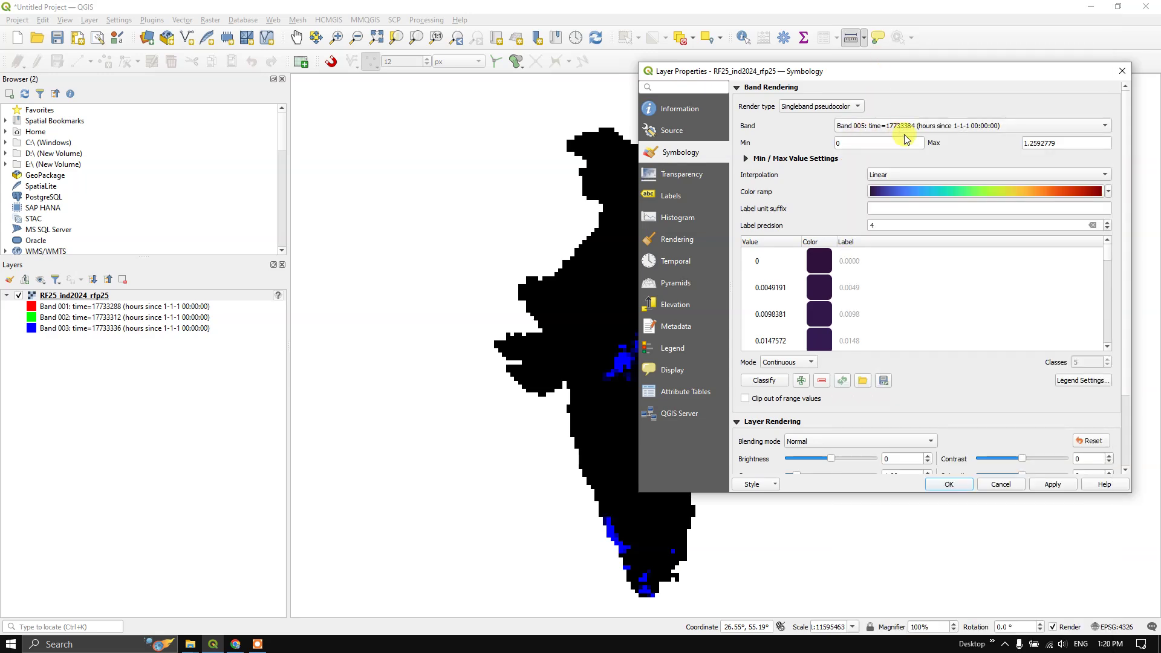
pyautogui.click(1064, 485)
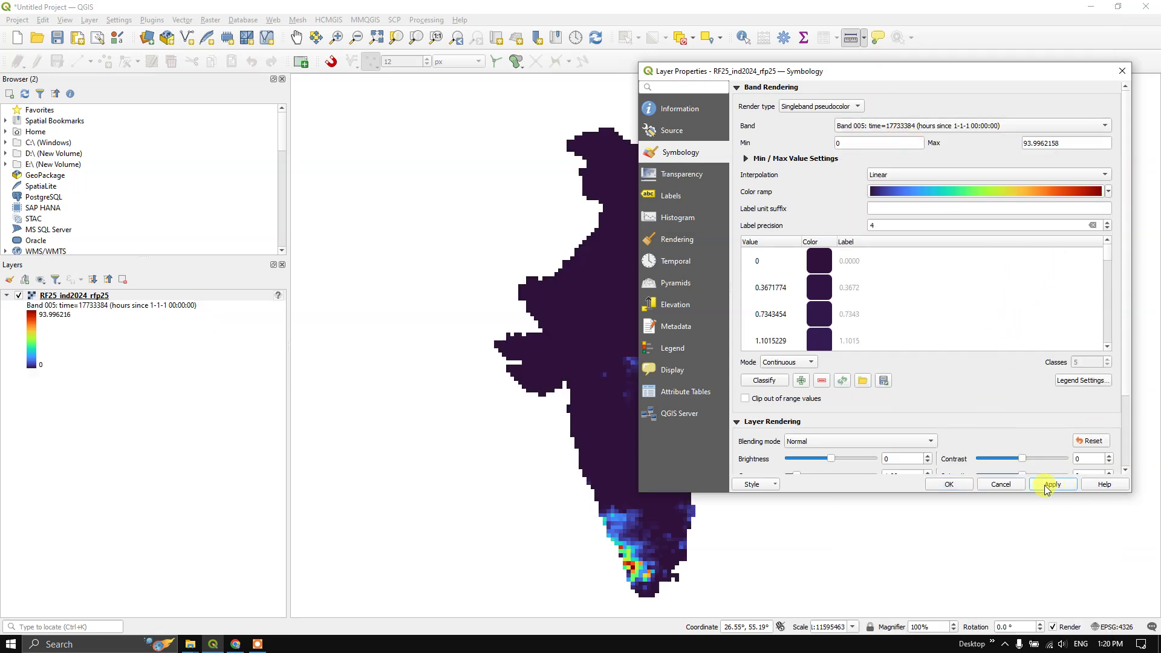
pyautogui.click(951, 486)
pyautogui.scroll(-1, 604, 283)
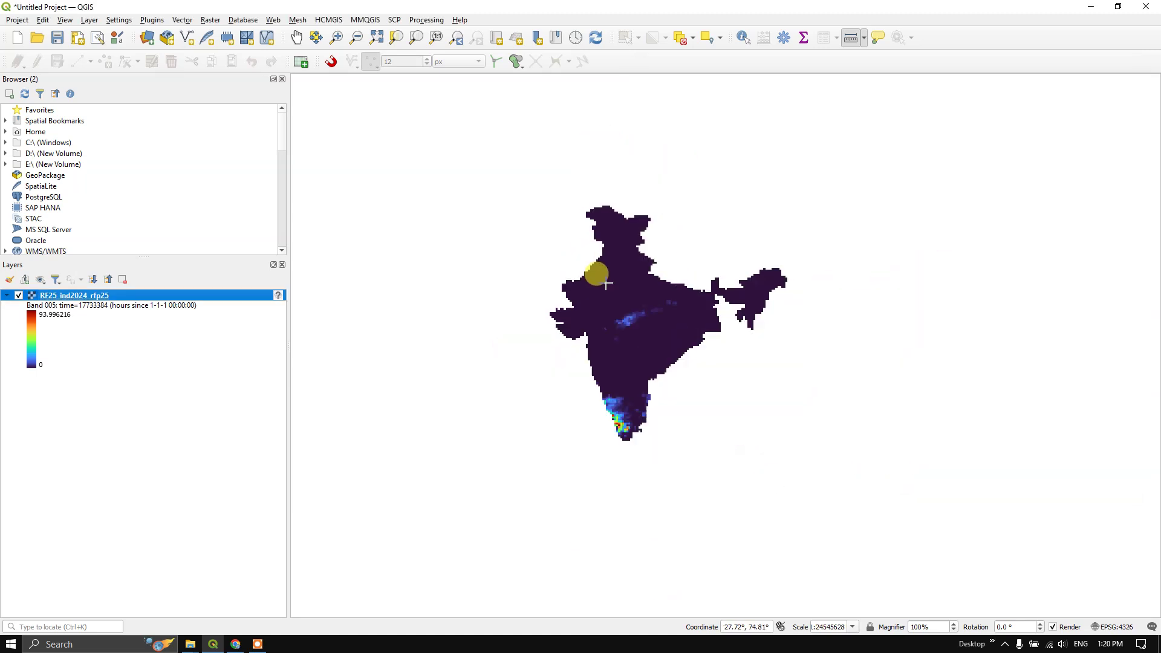
pyautogui.scroll(1, 605, 350)
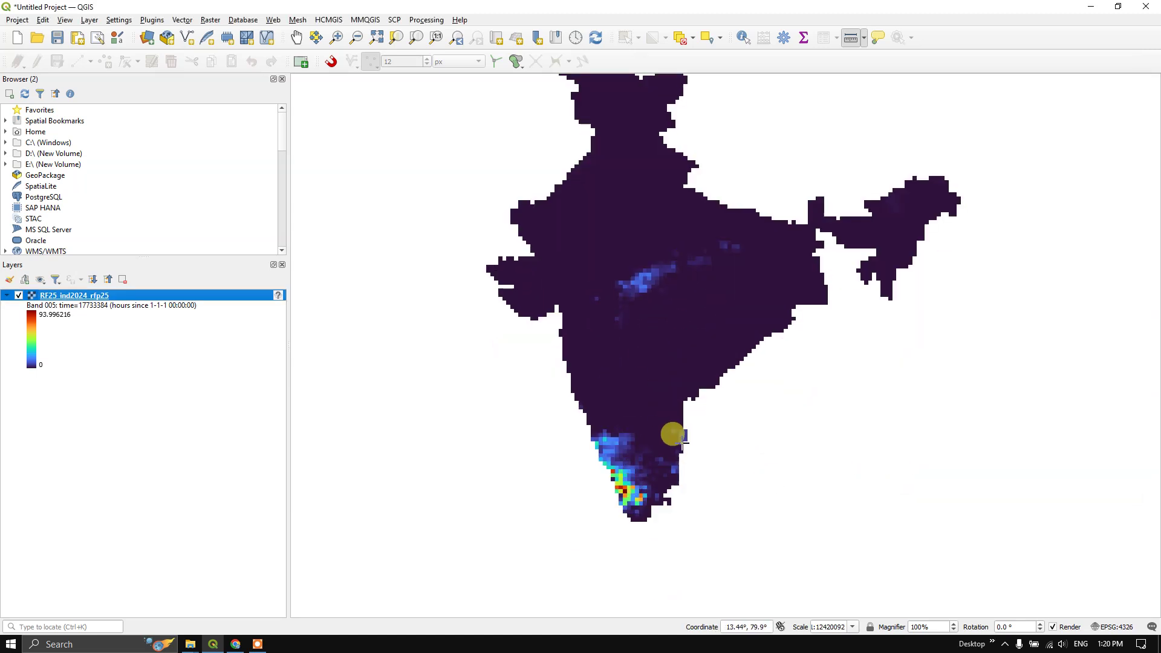
pyautogui.scroll(-1, 684, 443)
pyautogui.scroll(1, 659, 332)
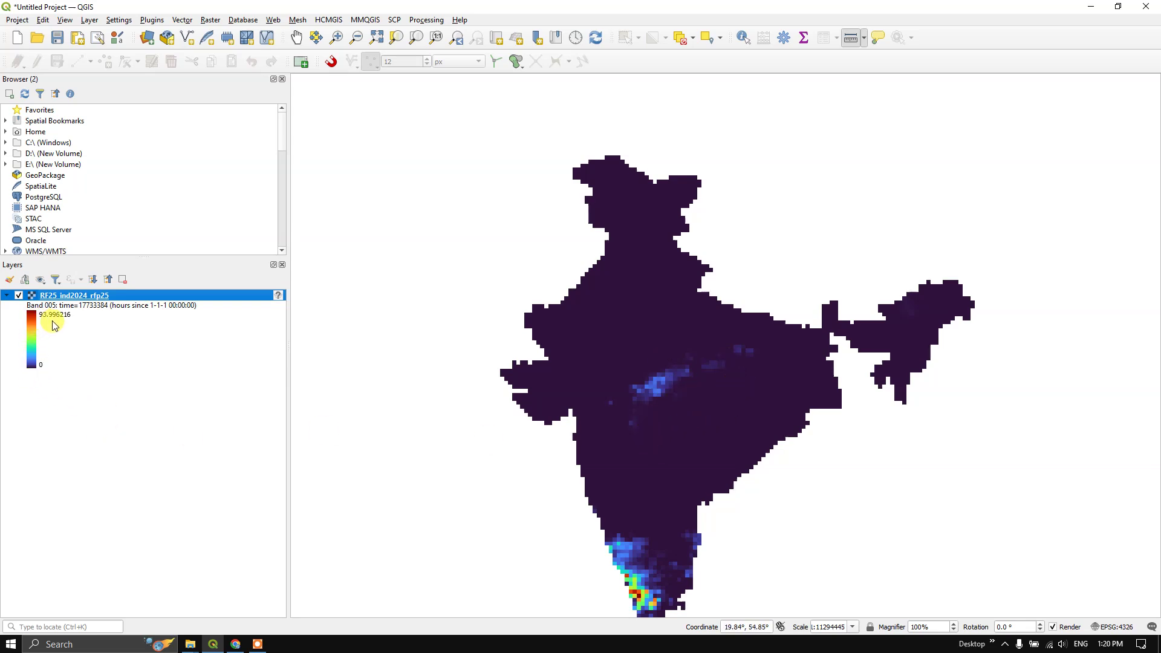
pyautogui.scroll(-1, 622, 424)
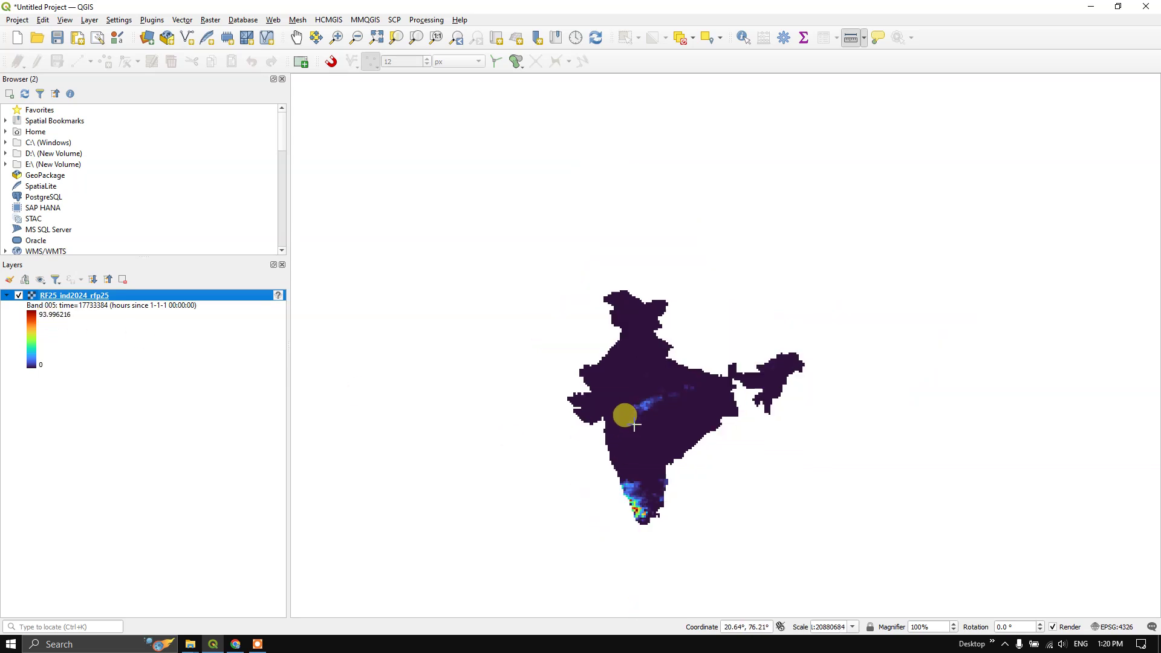
pyautogui.scroll(1, 629, 511)
pyautogui.scroll(1, 632, 513)
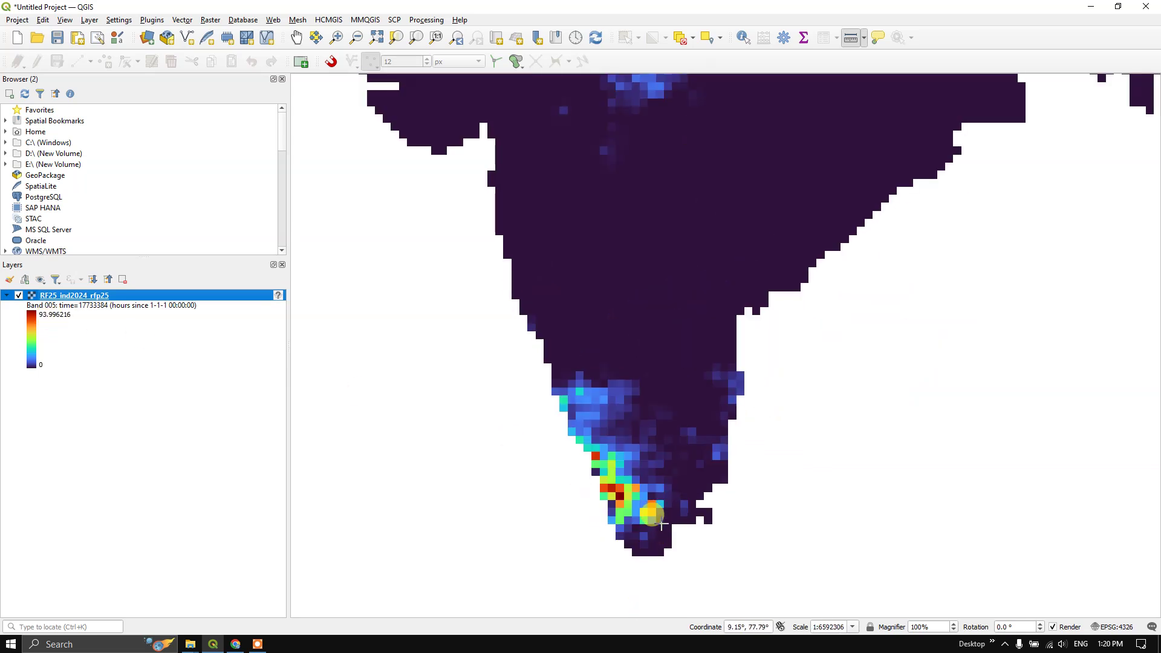
pyautogui.scroll(-1, 638, 491)
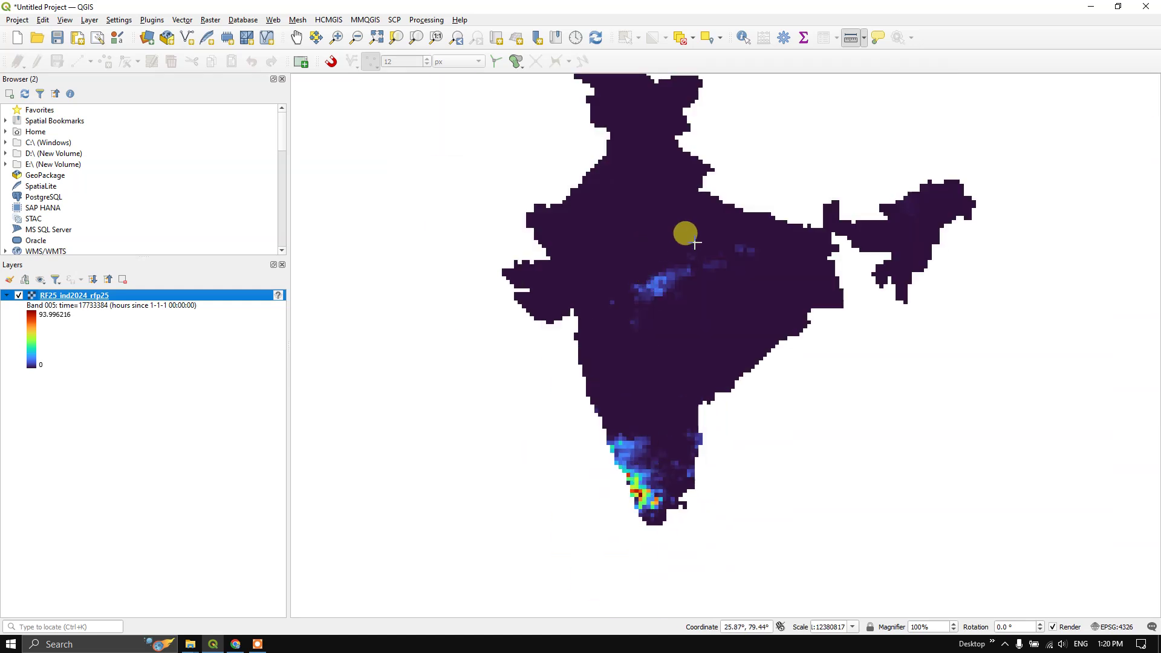
# Switch the Symbology band to Band 146 and apply, giving a 0–120.308876 range
pyautogui.rightClick(155, 295)
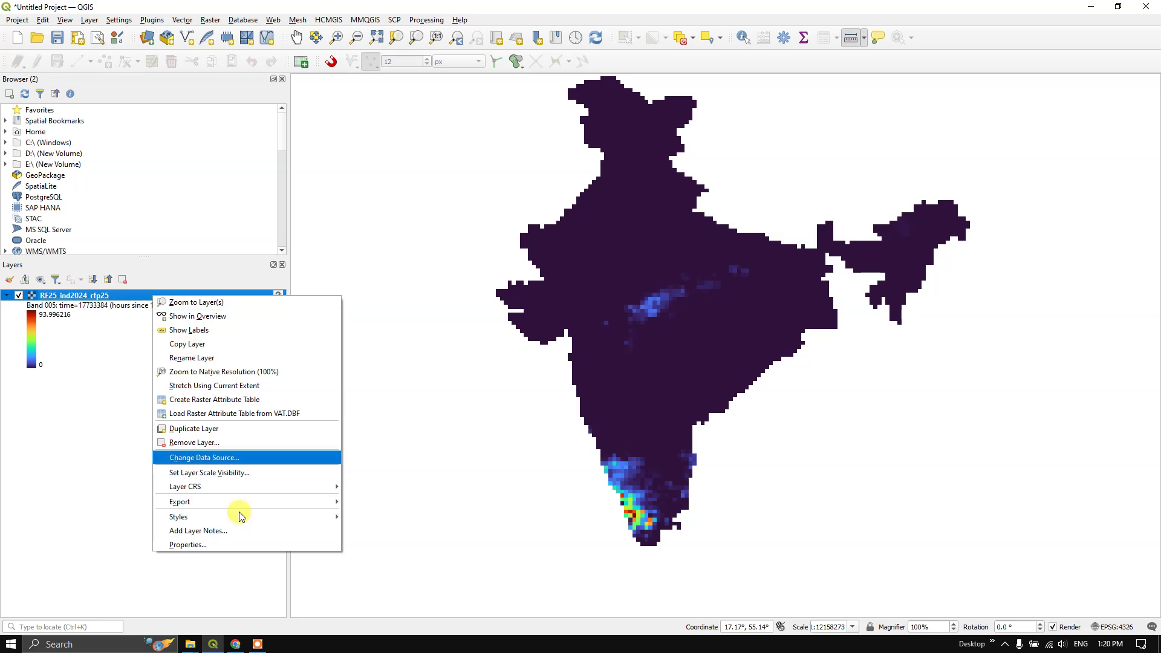
pyautogui.click(240, 545)
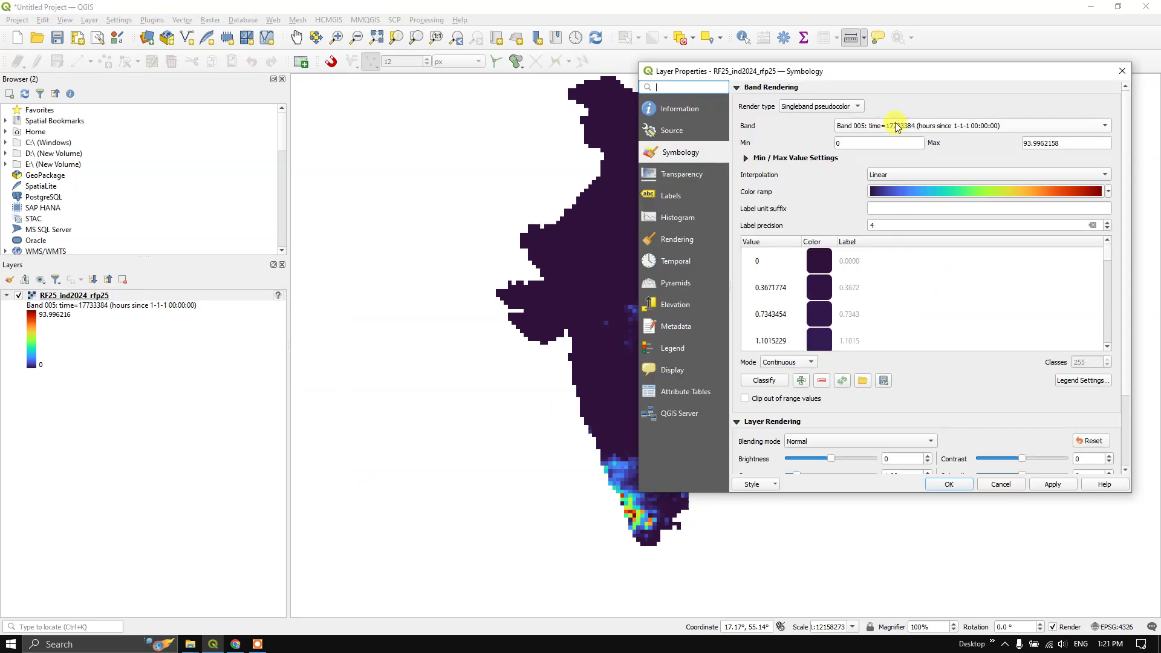
pyautogui.click(897, 127)
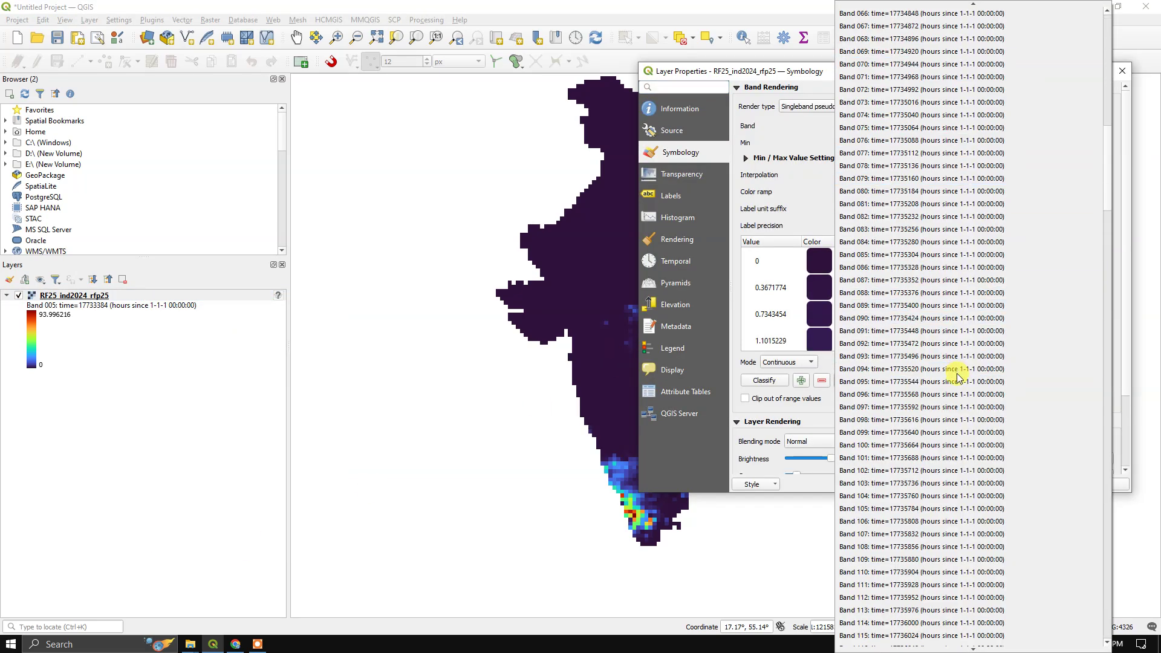
pyautogui.scroll(-13, 957, 378)
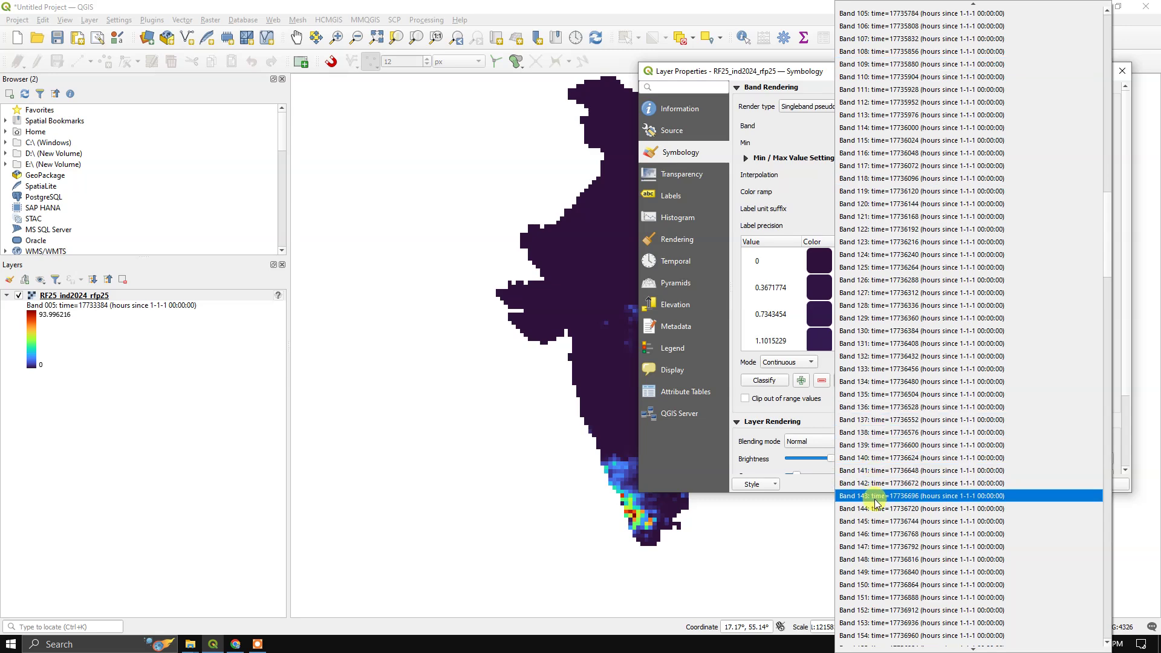
pyautogui.click(875, 538)
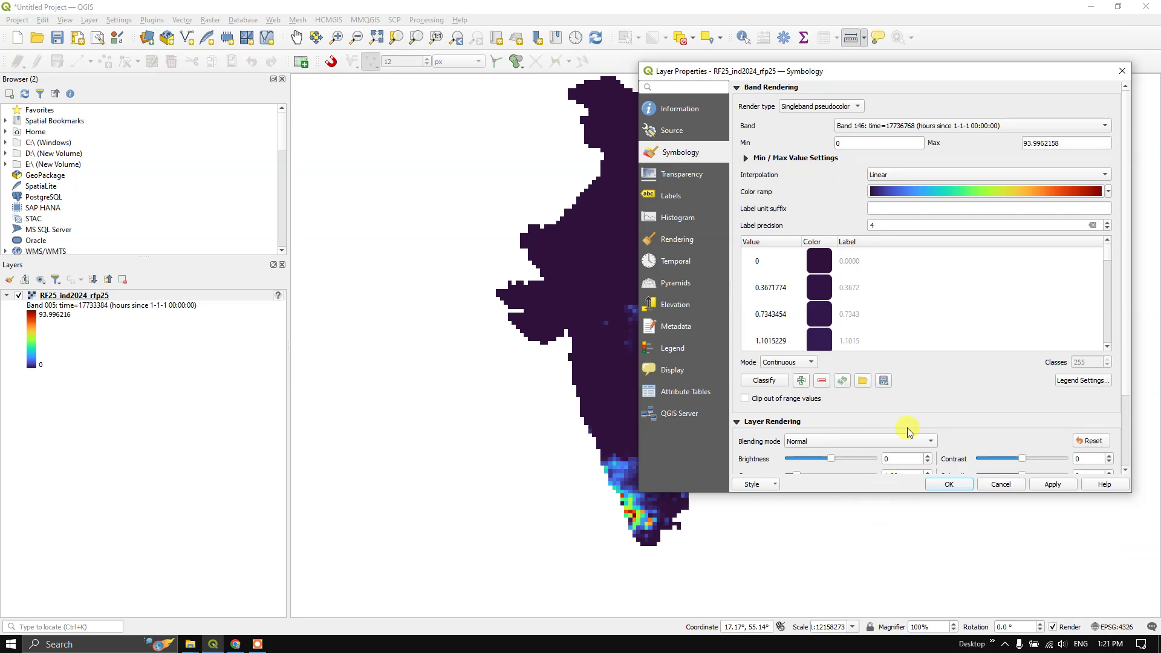
pyautogui.click(1054, 486)
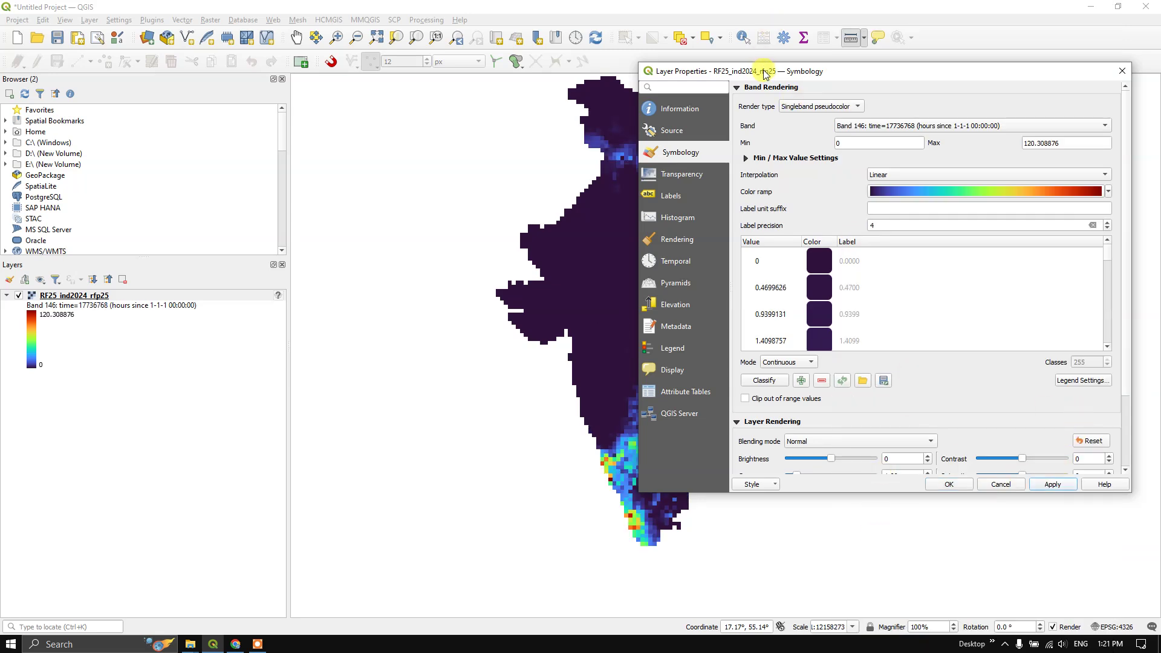
pyautogui.moveTo(765, 73); pyautogui.dragTo(153, 102)
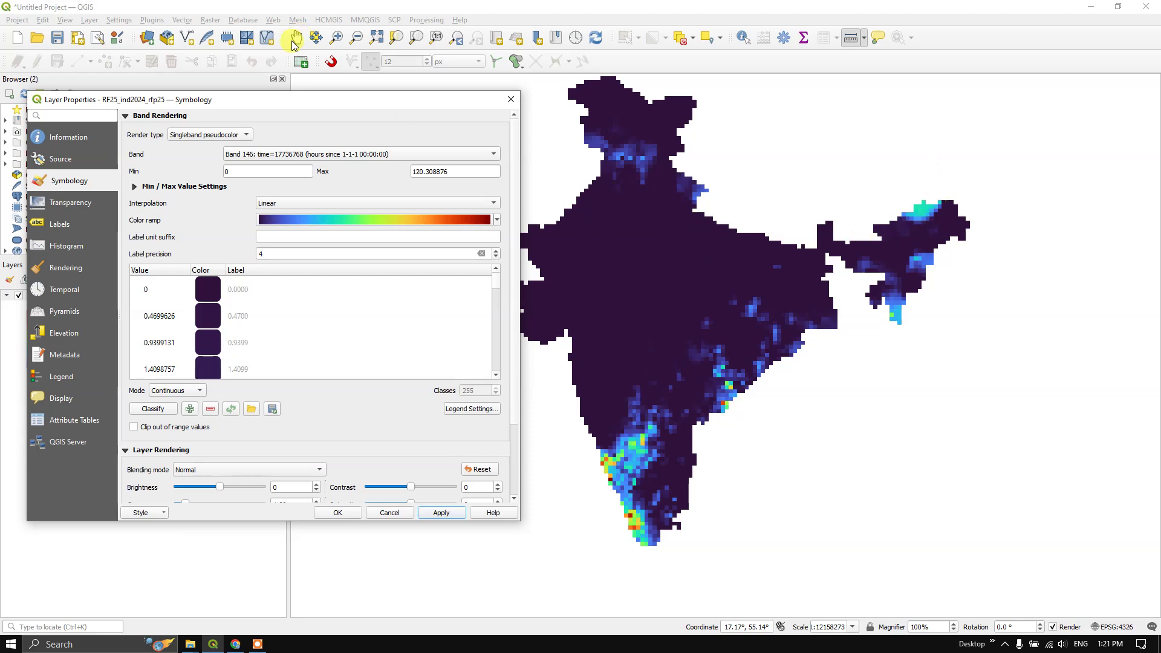
pyautogui.moveTo(298, 99); pyautogui.dragTo(534, 83)
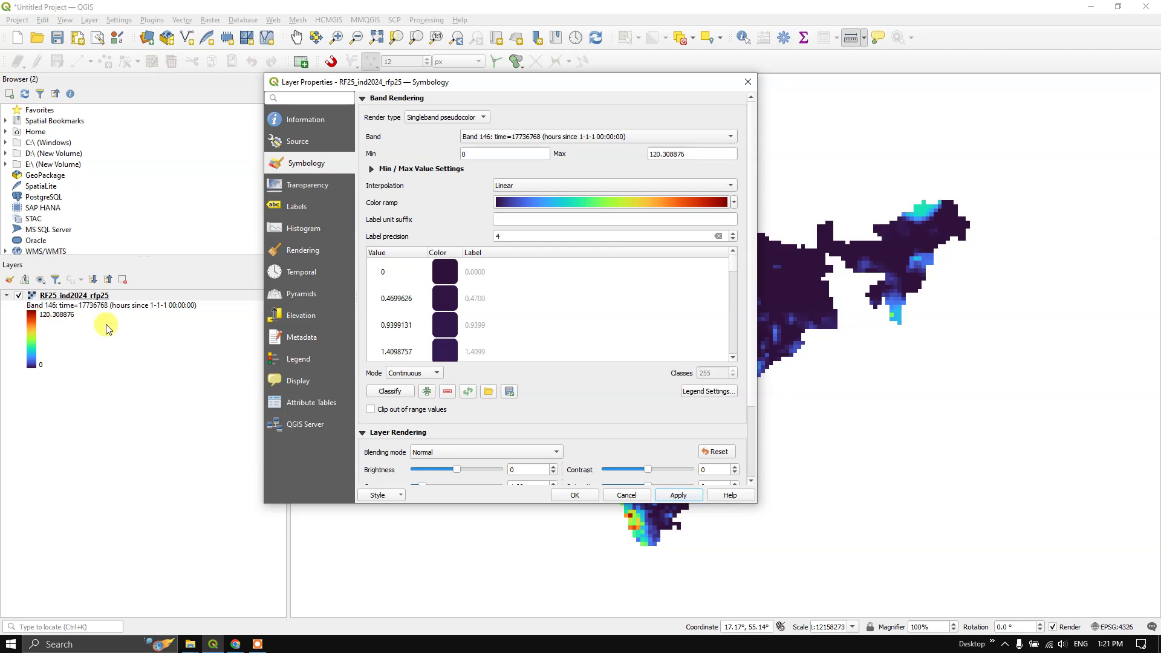
# Set Discrete interpolation, Equal Interval mode and 20 classes, then apply and close
pyautogui.click(528, 184)
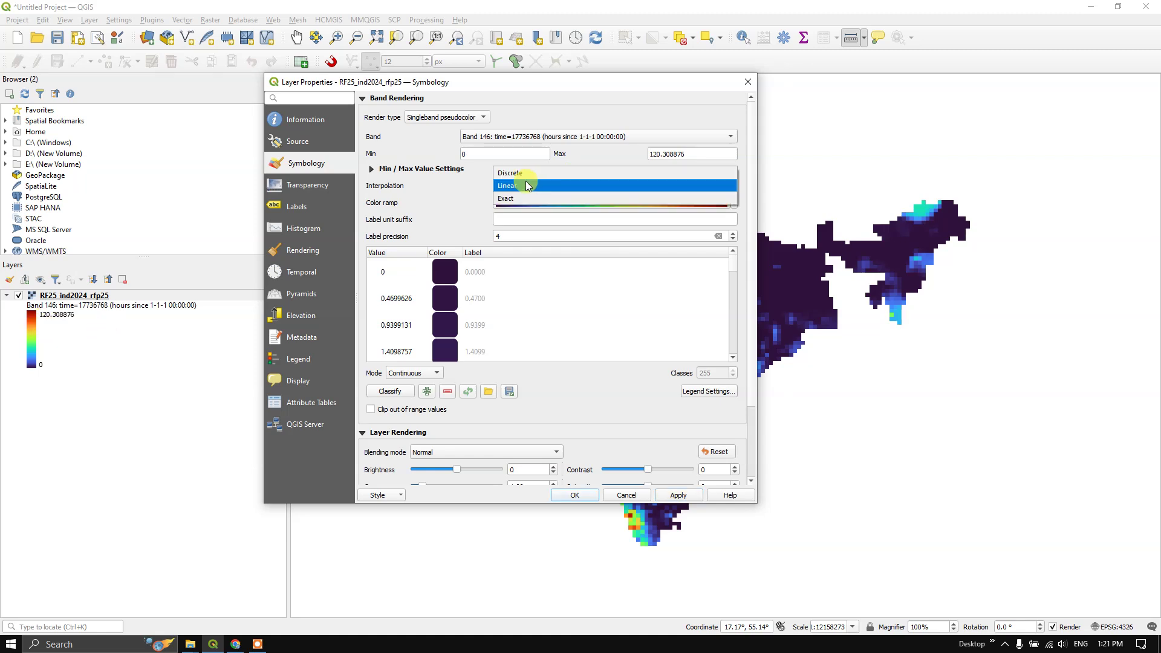
pyautogui.click(527, 172)
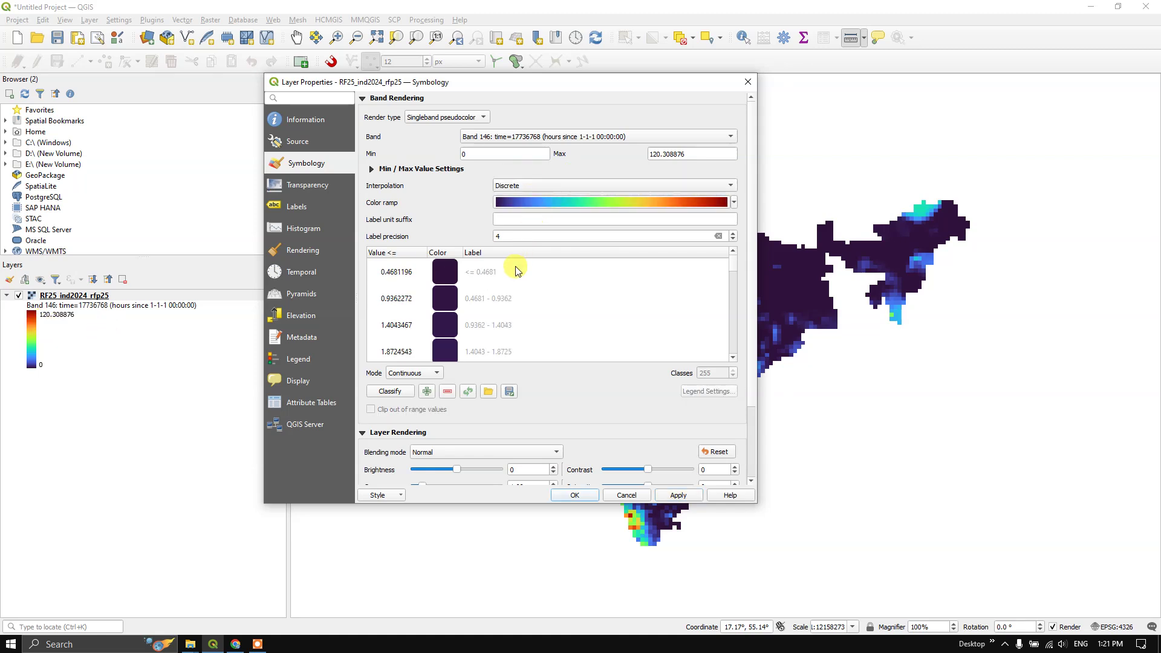
pyautogui.click(423, 375)
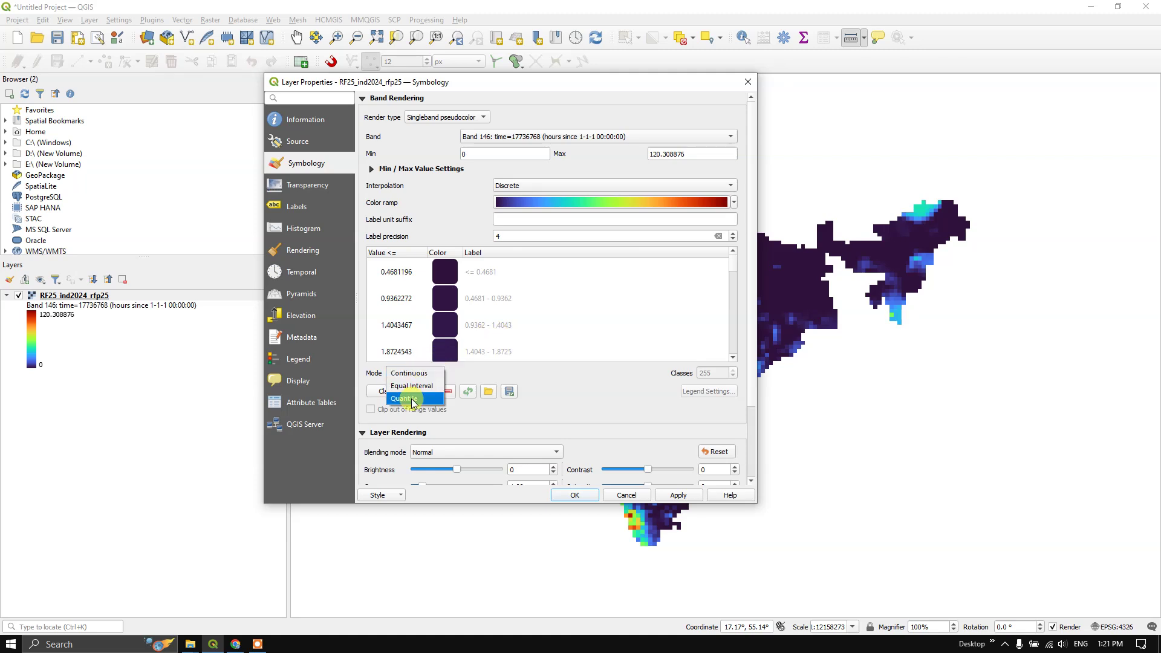
pyautogui.click(423, 385)
pyautogui.scroll(-10, 473, 318)
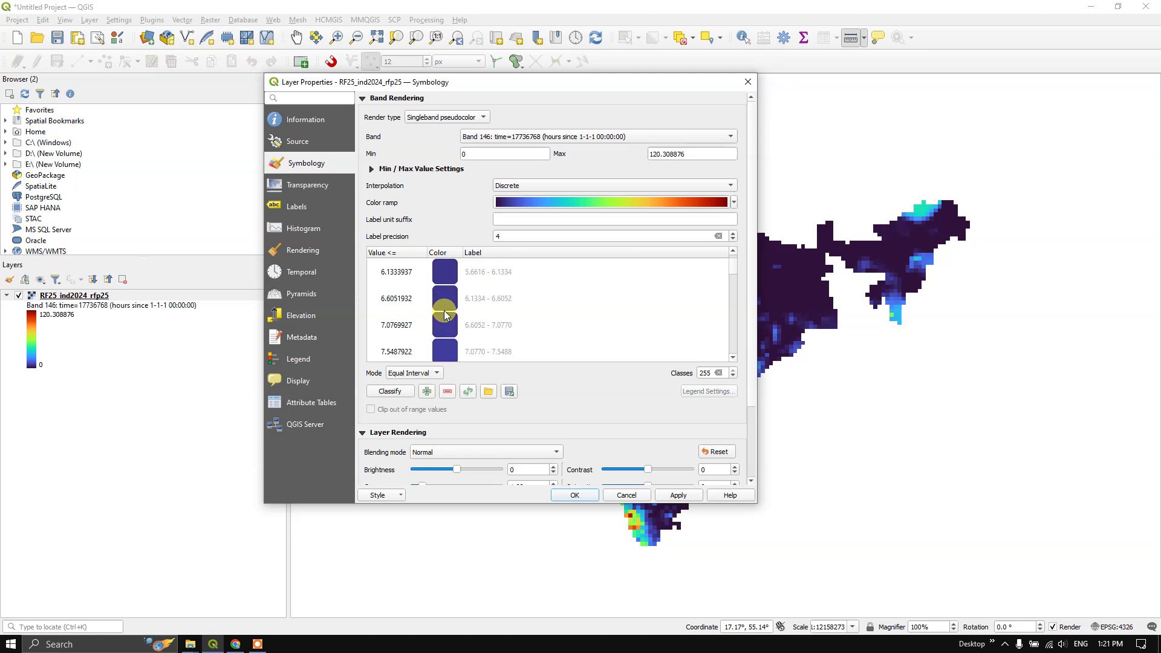
pyautogui.moveTo(732, 273)
pyautogui.mouseDown()
pyautogui.moveTo(732, 354)
pyautogui.moveTo(730, 256)
pyautogui.mouseUp()
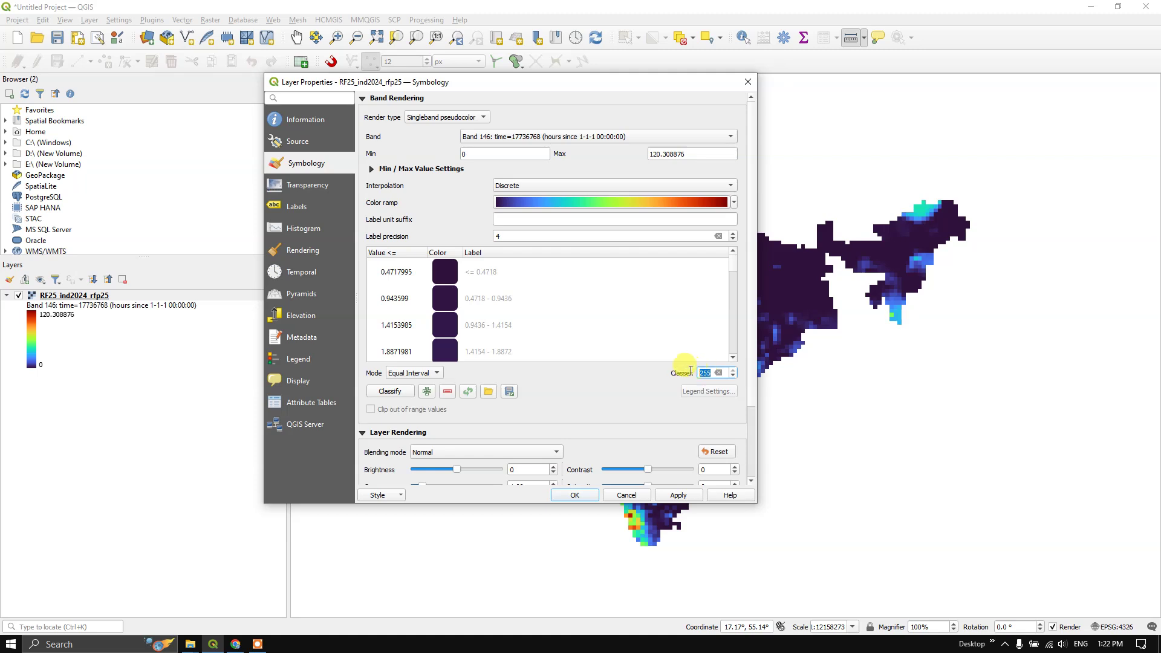
pyautogui.write('20')
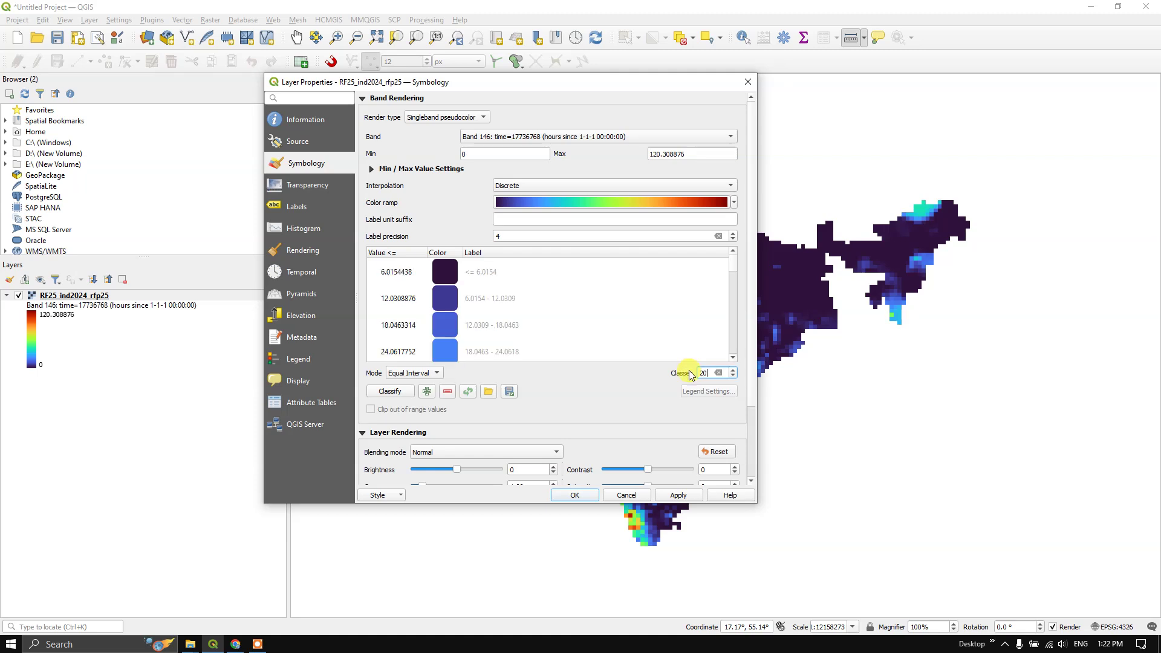
pyautogui.click(690, 501)
pyautogui.click(581, 495)
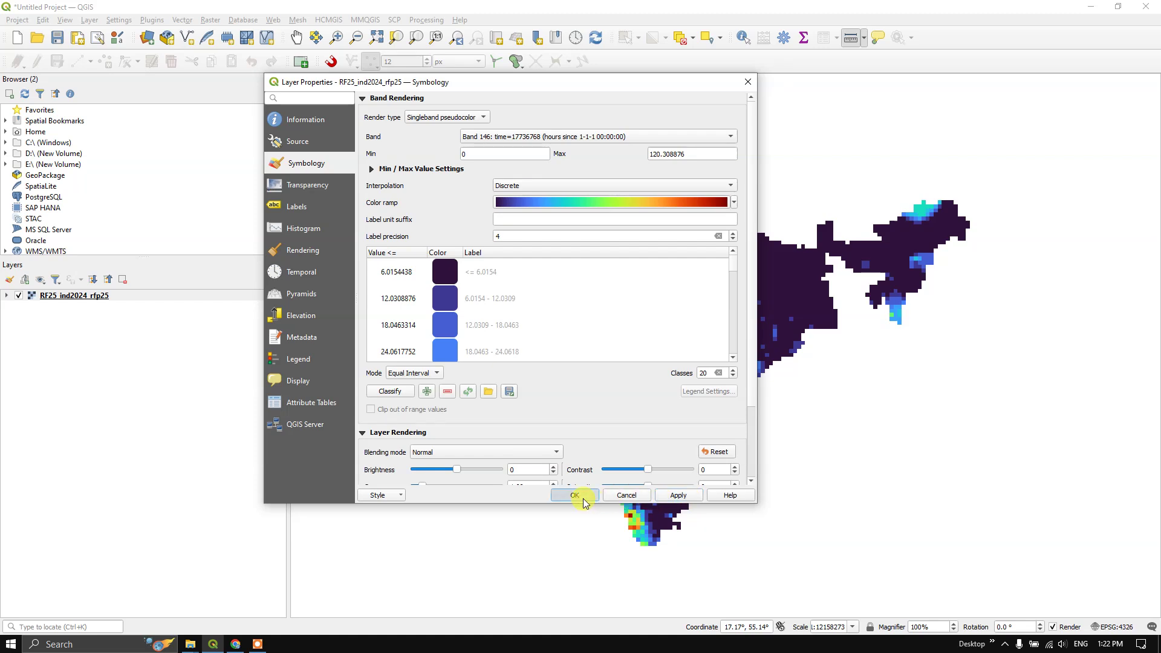
# Expand RF25_ind2024_rfp25 in the Layers panel to reveal its class legend and zoom to inspect
pyautogui.click(7, 297)
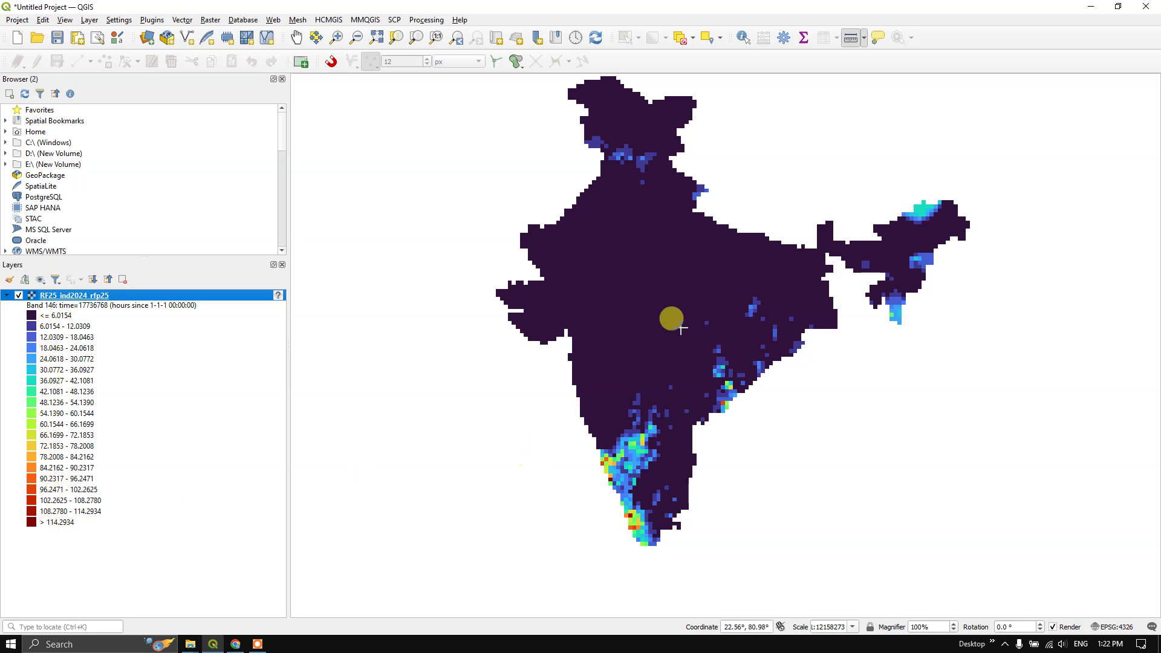
pyautogui.scroll(-1, 680, 327)
pyautogui.scroll(1, 686, 329)
pyautogui.scroll(1, 556, 490)
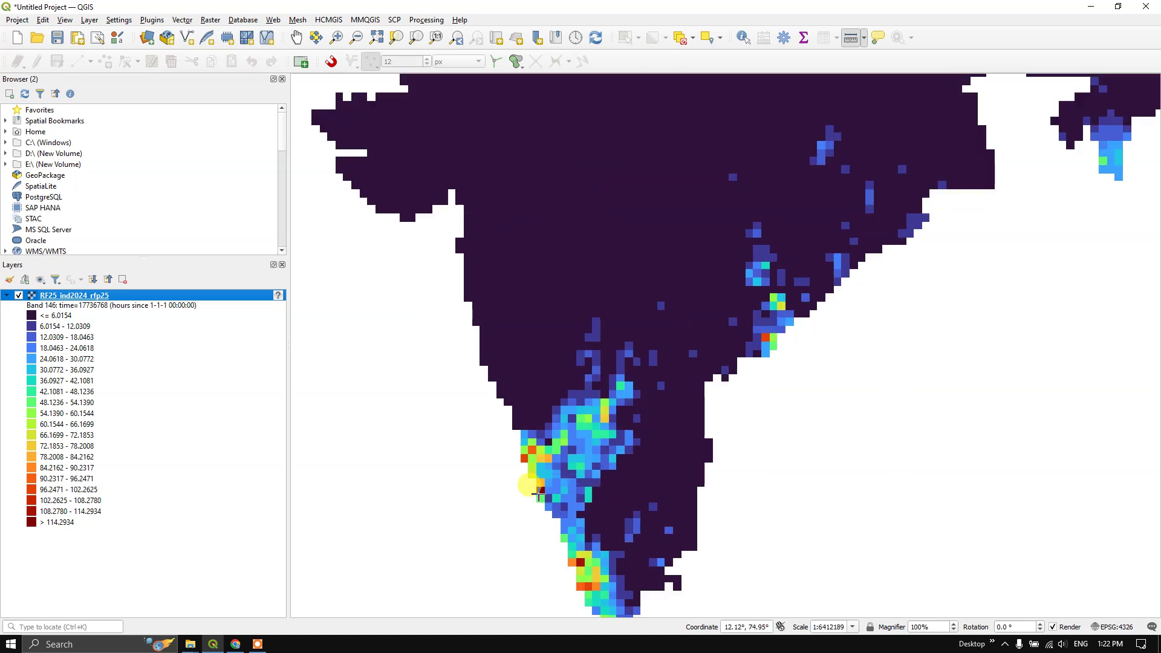
pyautogui.scroll(2, 531, 449)
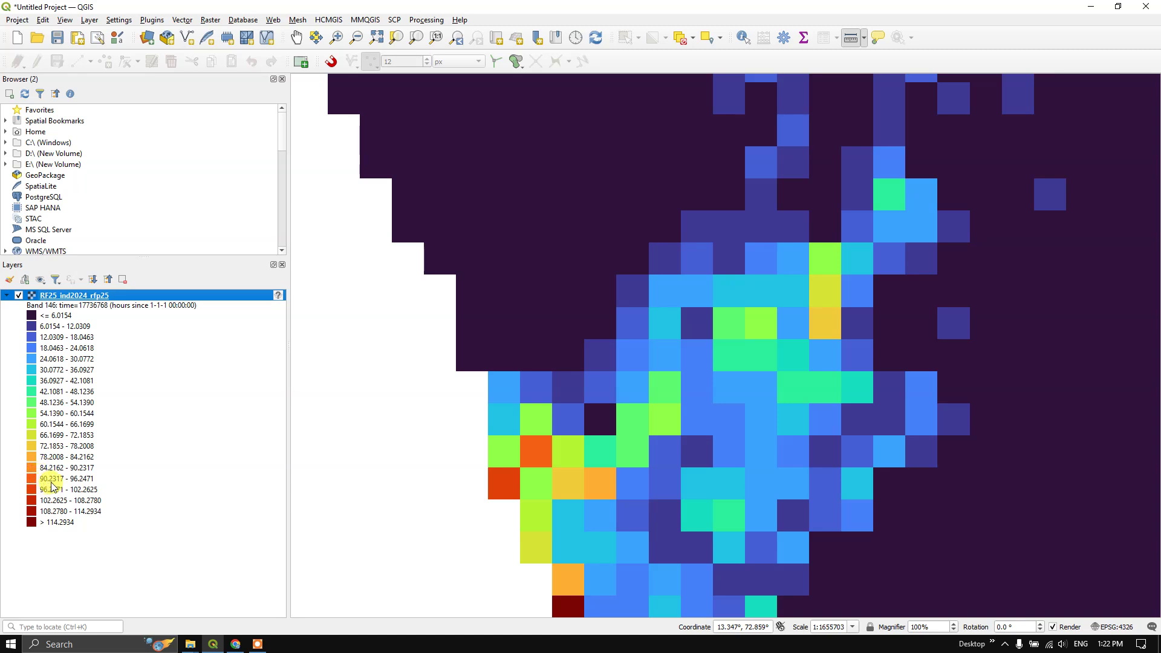
pyautogui.scroll(-3, 599, 390)
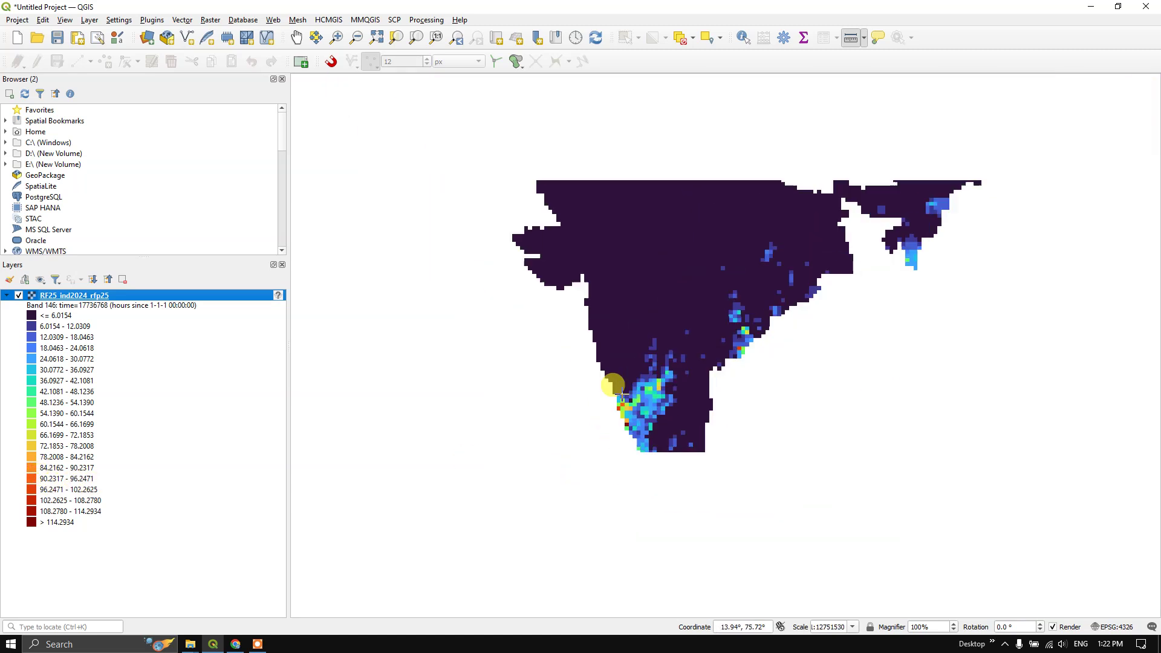
pyautogui.scroll(1, 667, 292)
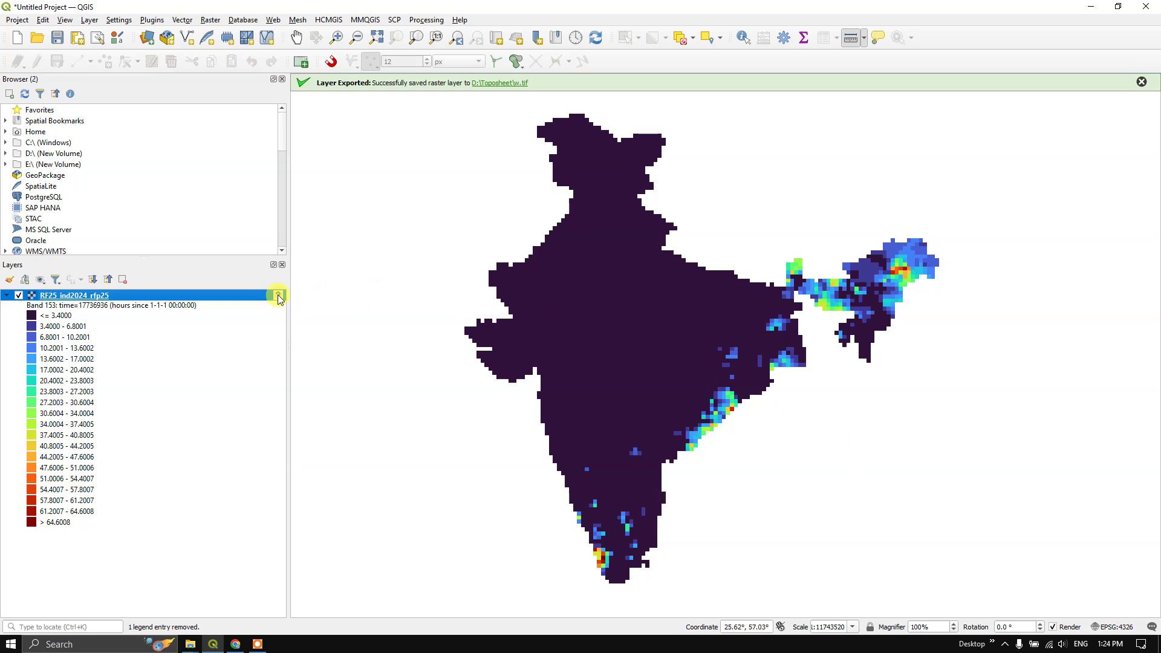
# Pick EPSG:4326 - WGS 84 from Recently Used via the layer's no-CRS warning icon
pyautogui.moveTo(279, 299)
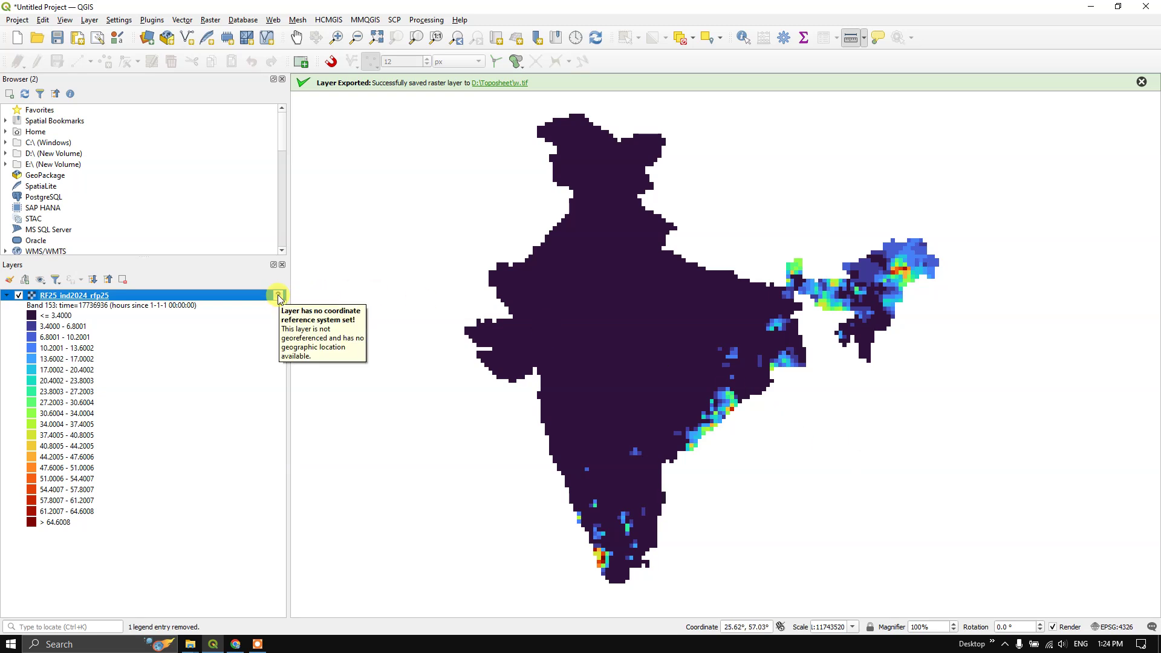
pyautogui.click(279, 296)
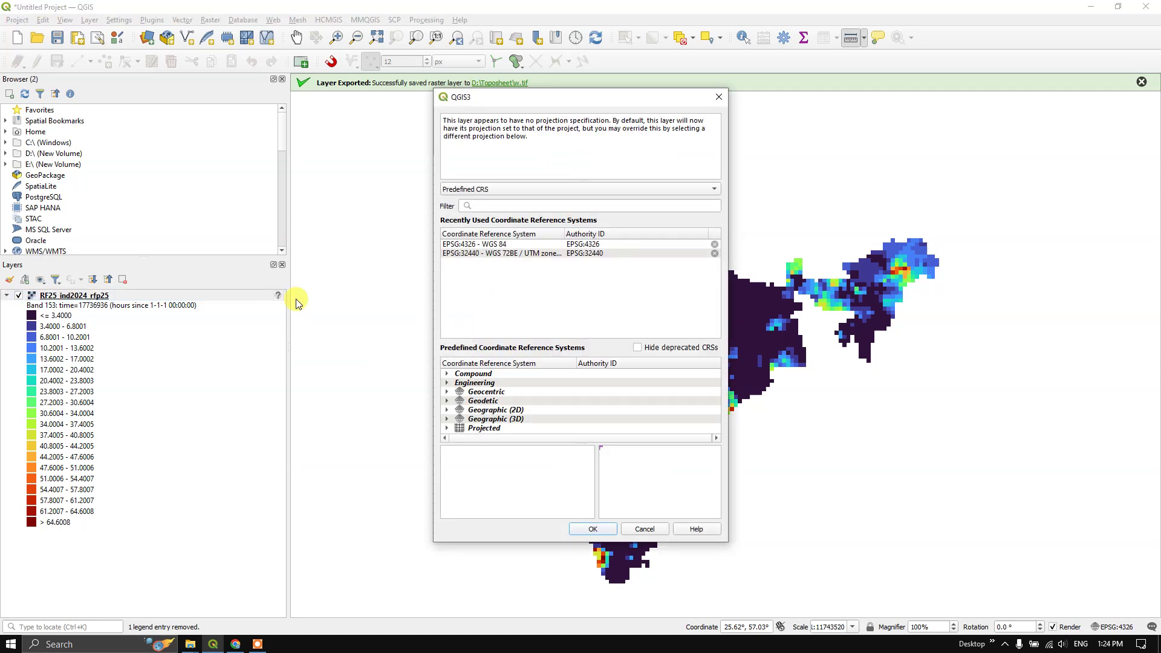
pyautogui.click(451, 245)
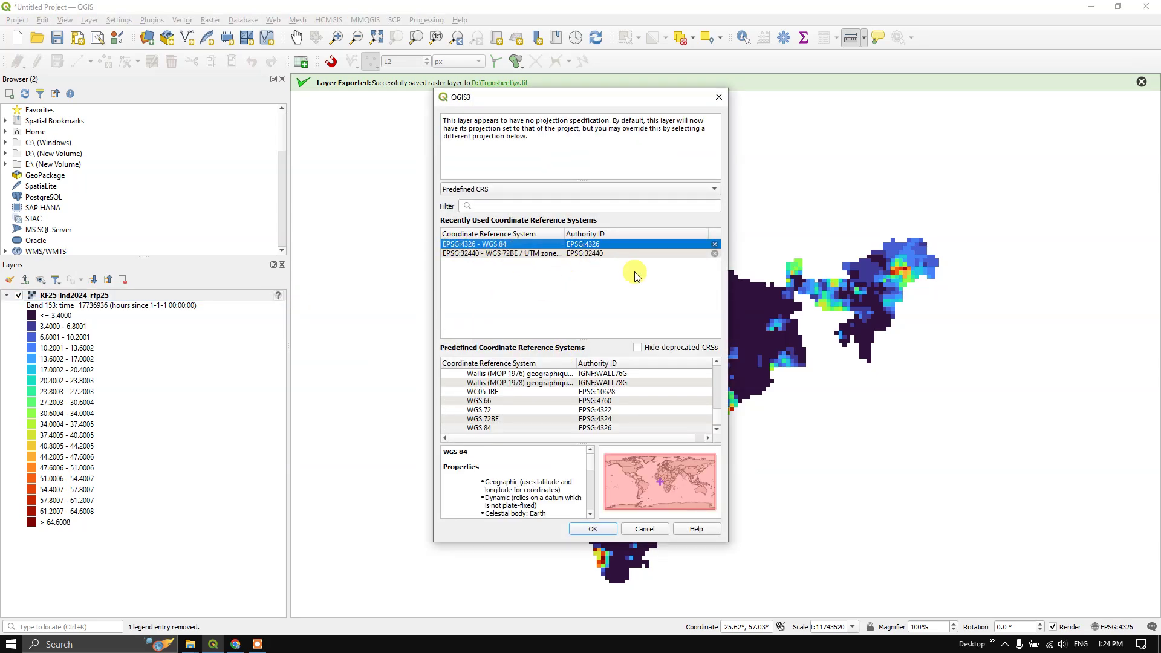
pyautogui.click(596, 529)
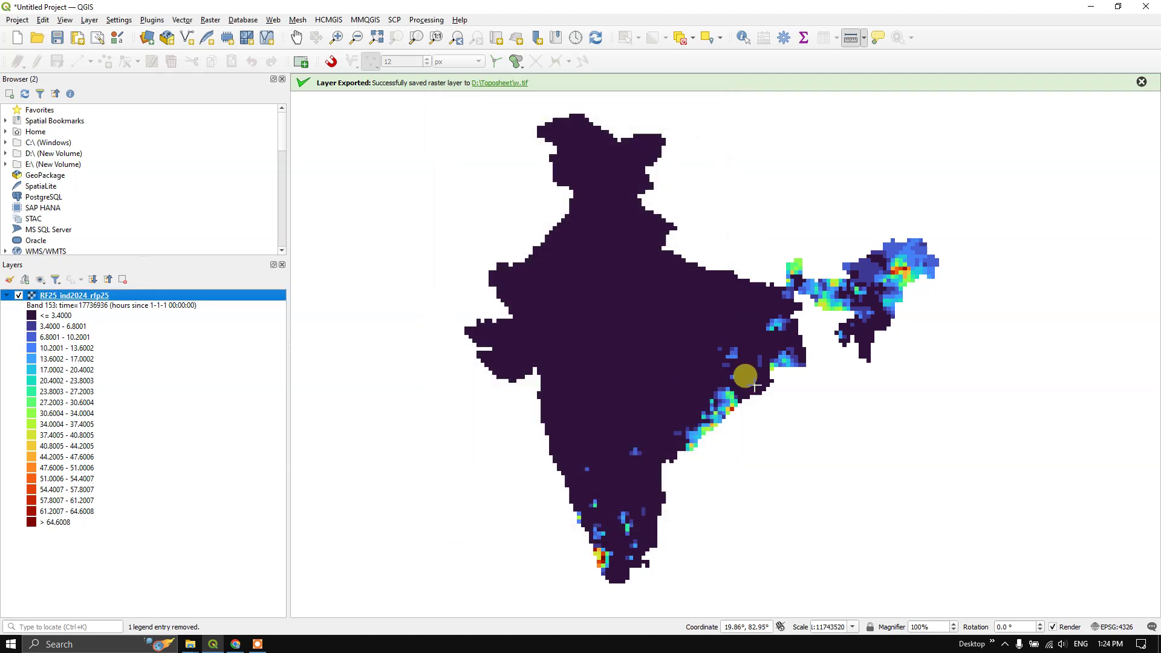